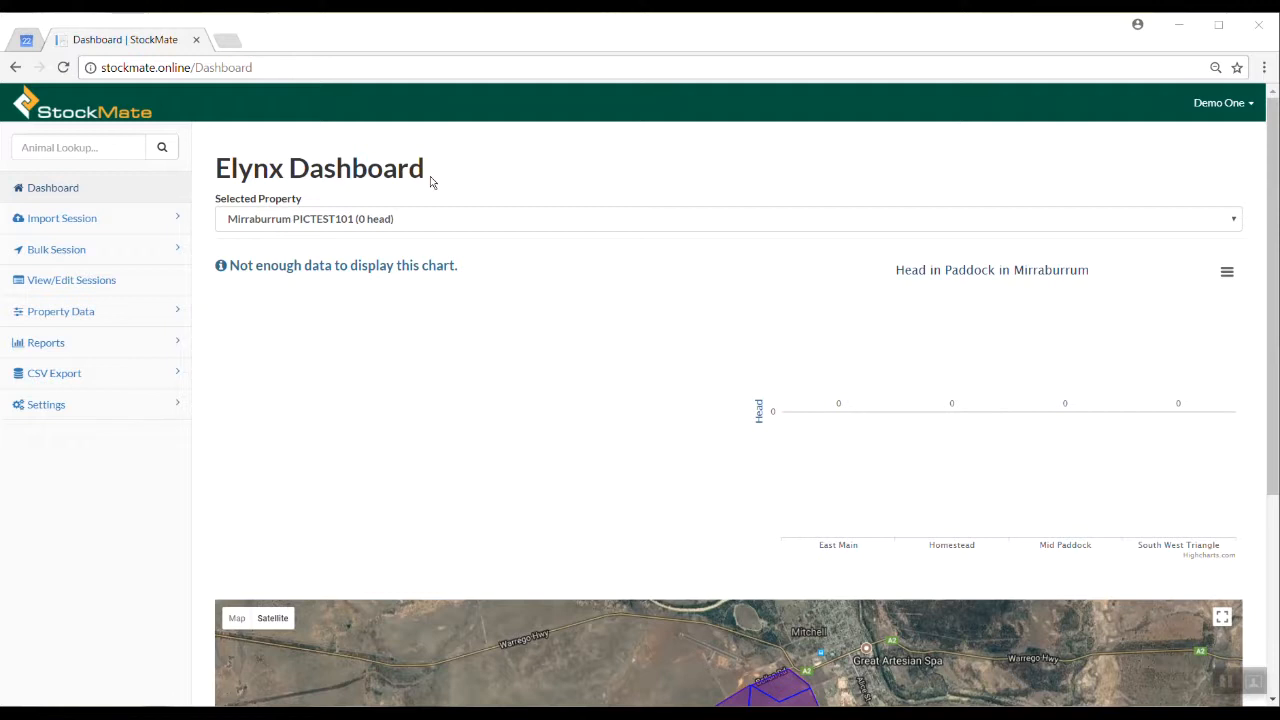
- Download the CSV template for an Arrival import session and open the downloaded file
left_click(168, 220)
left_click(100, 312)
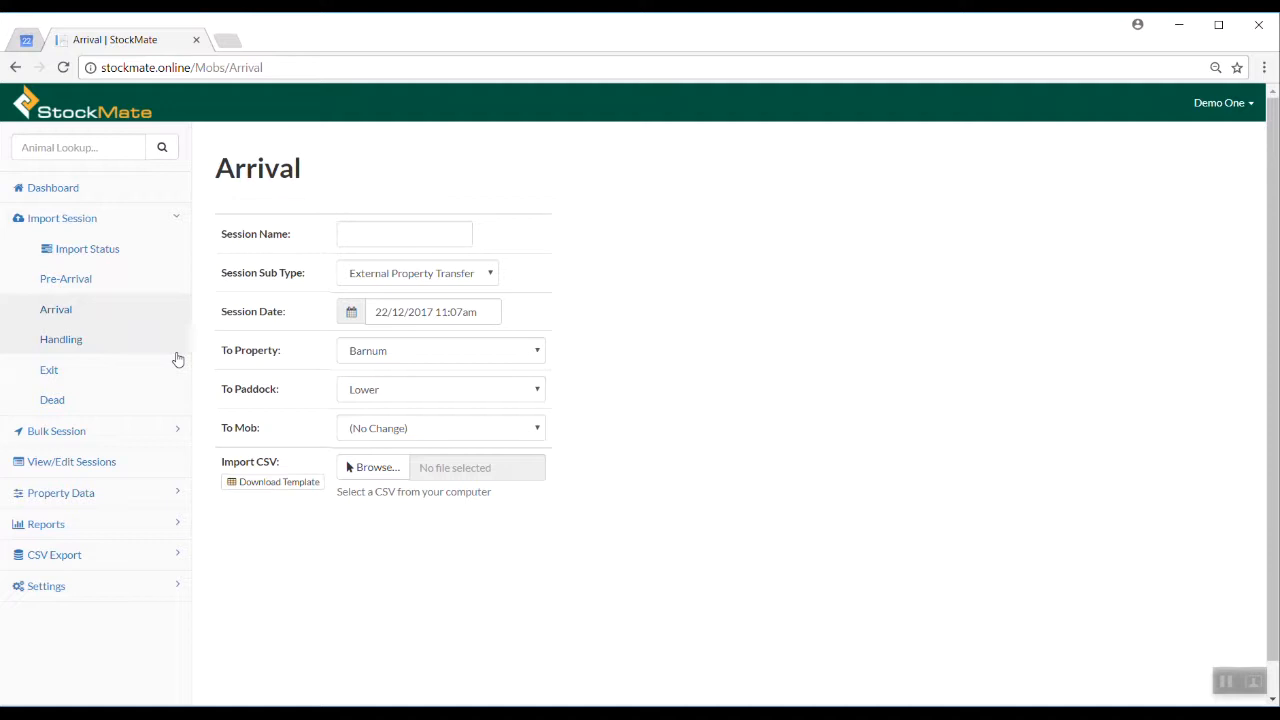
left_click(251, 484)
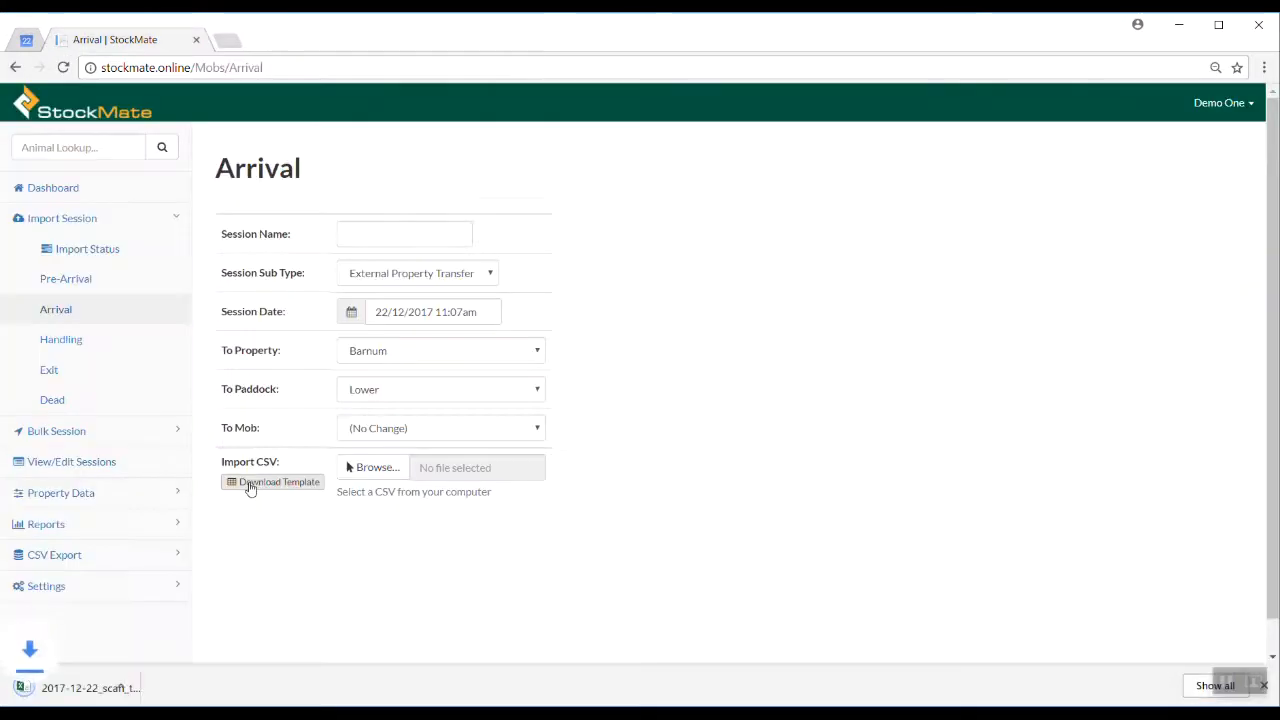
left_click(89, 690)
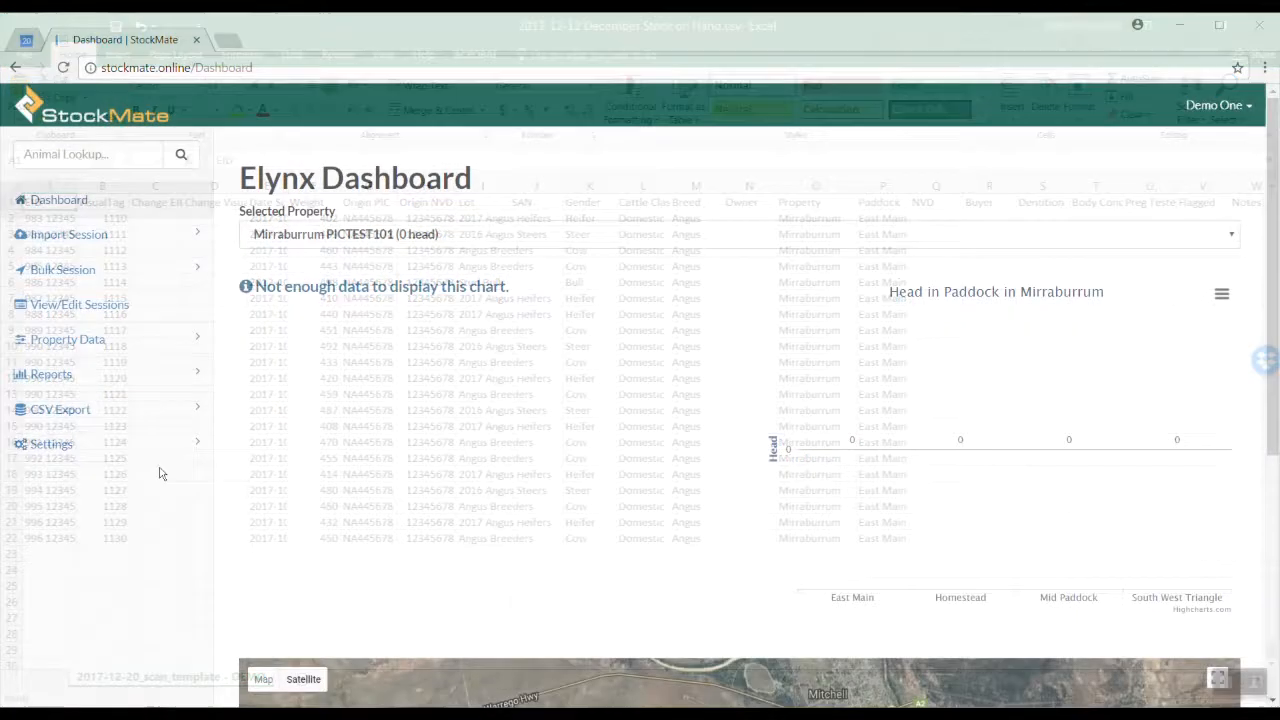
- Open the Mobs list in the livestock settings and start adding a new mob record
left_click(140, 450)
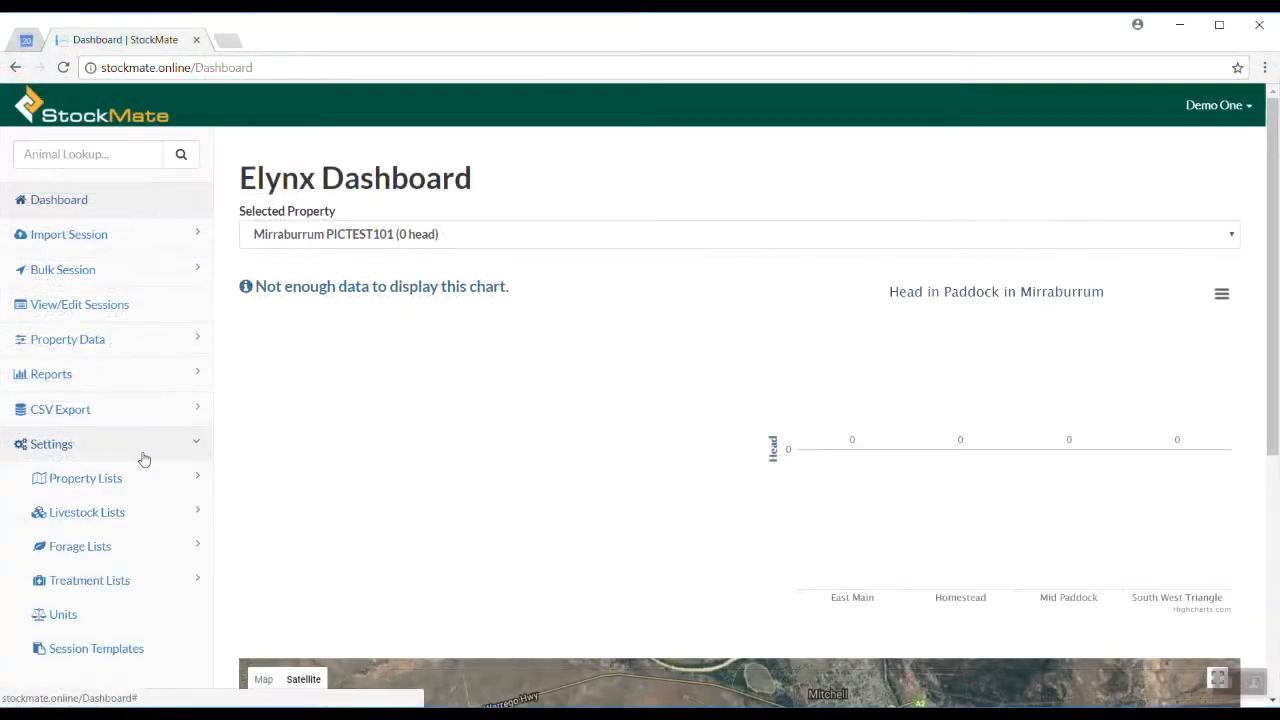
left_click(117, 511)
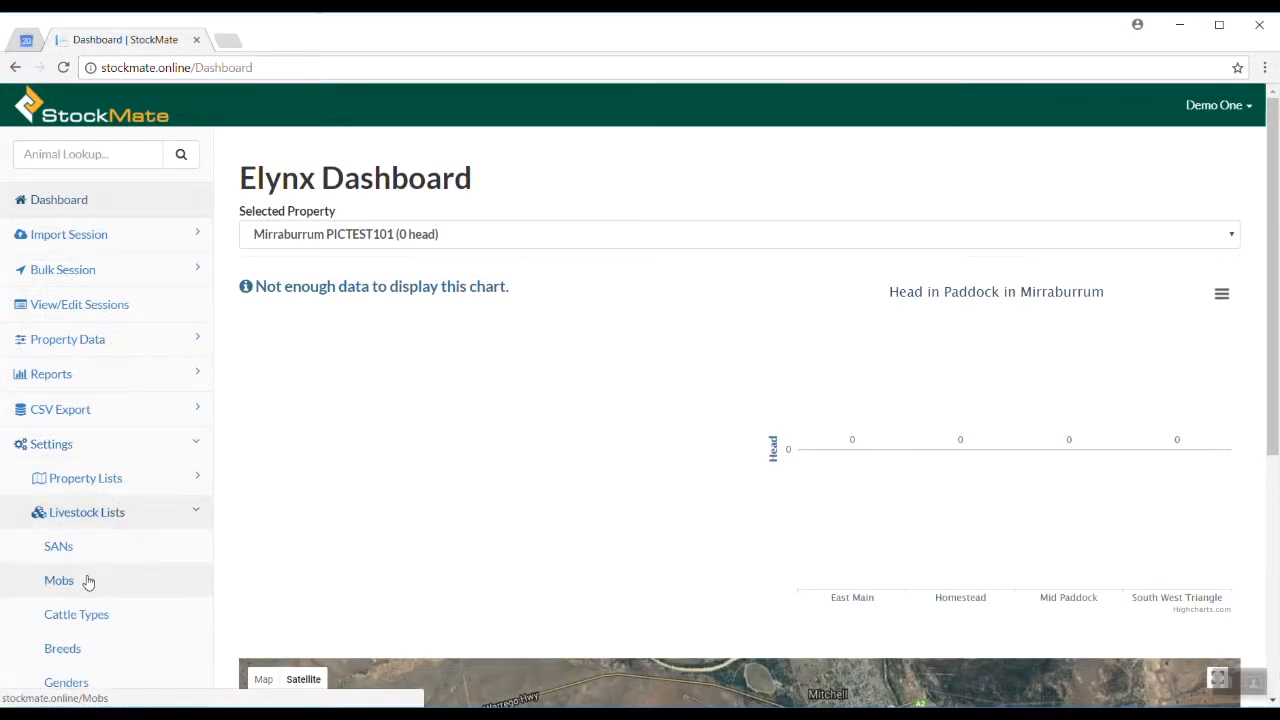
left_click(87, 581)
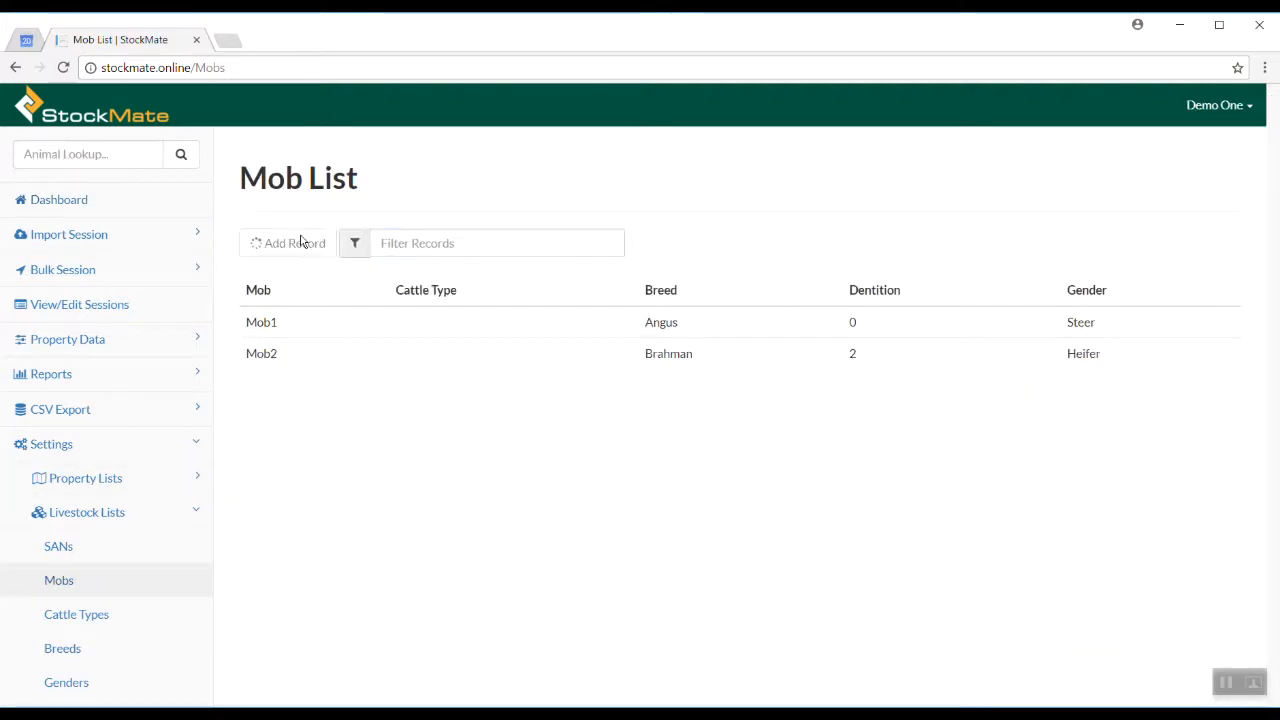
left_click(298, 243)
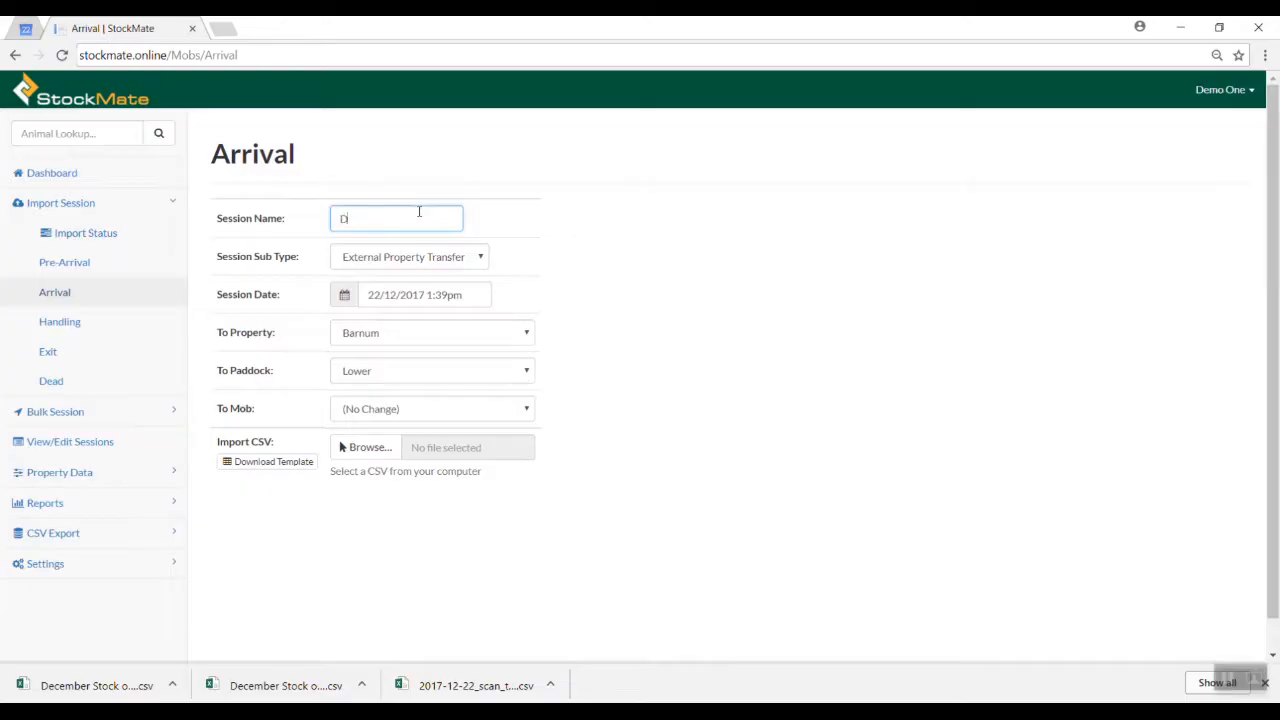
- Name the Arrival session "December Stock on Hand", with sub type Opening Stock and destination property Mirraburrum
type("ecember S")
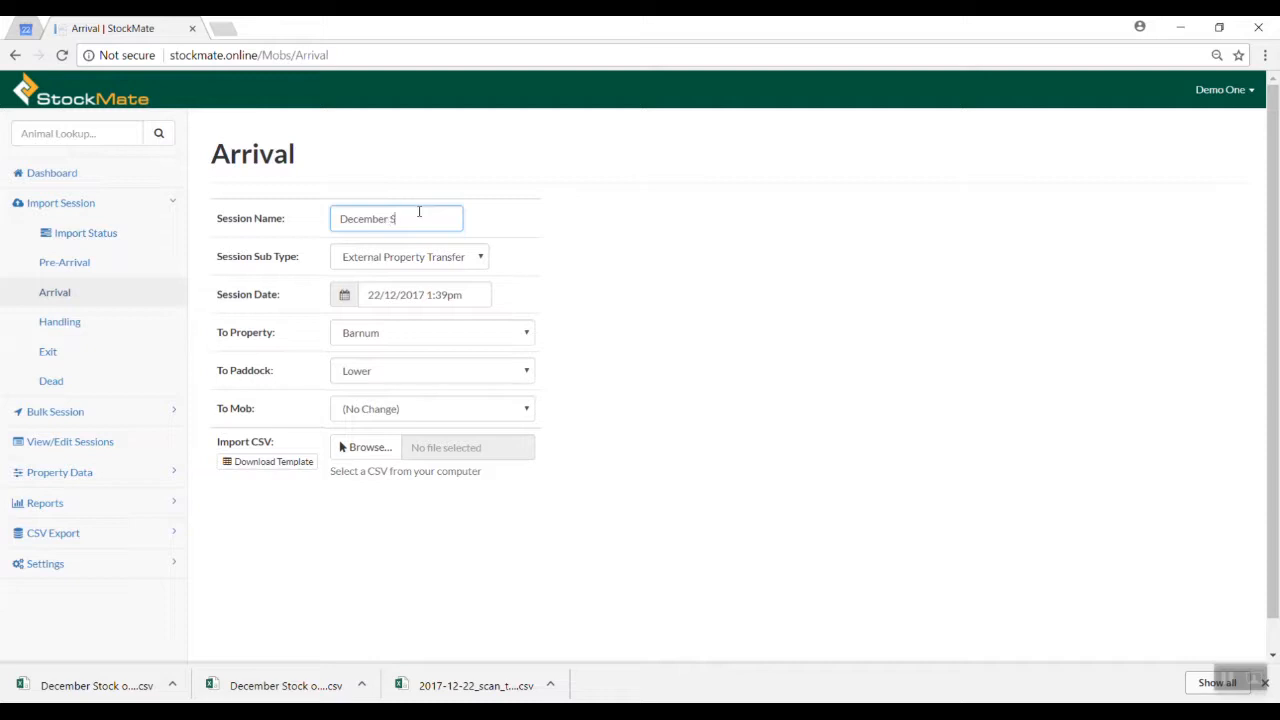
type("tock on Hand")
left_click(474, 257)
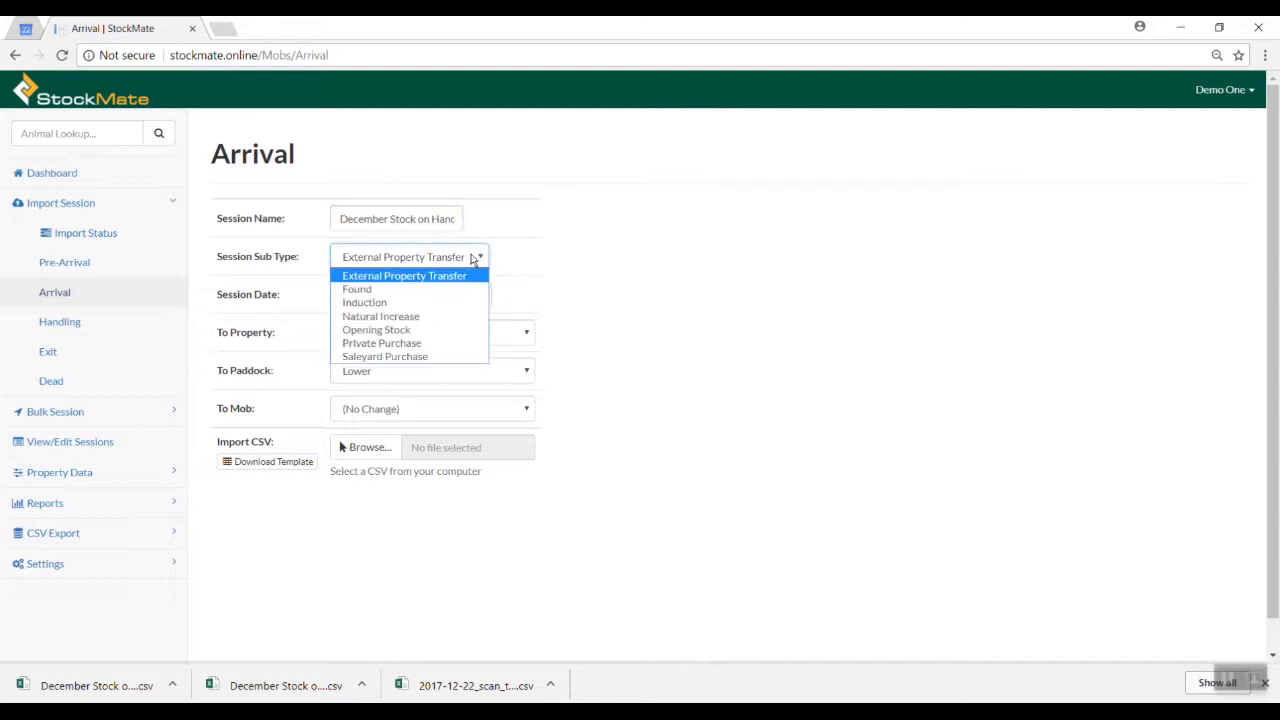
left_click(396, 330)
left_click(400, 333)
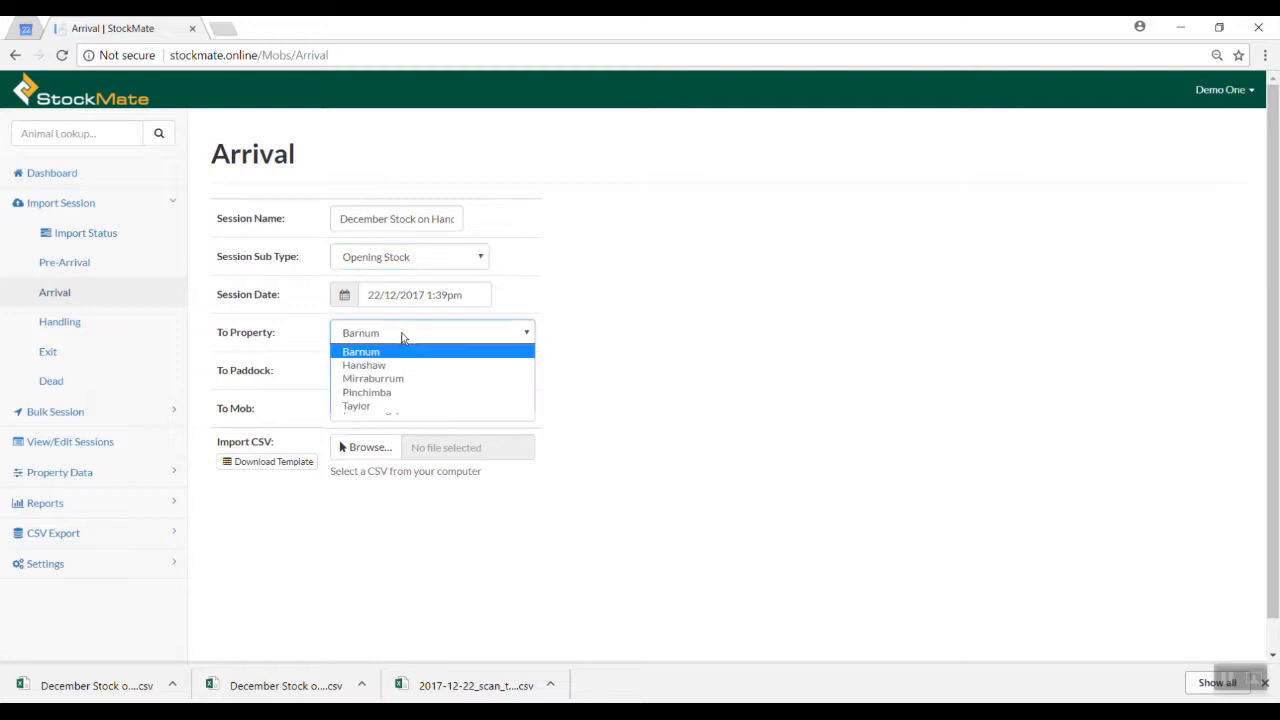
left_click(401, 378)
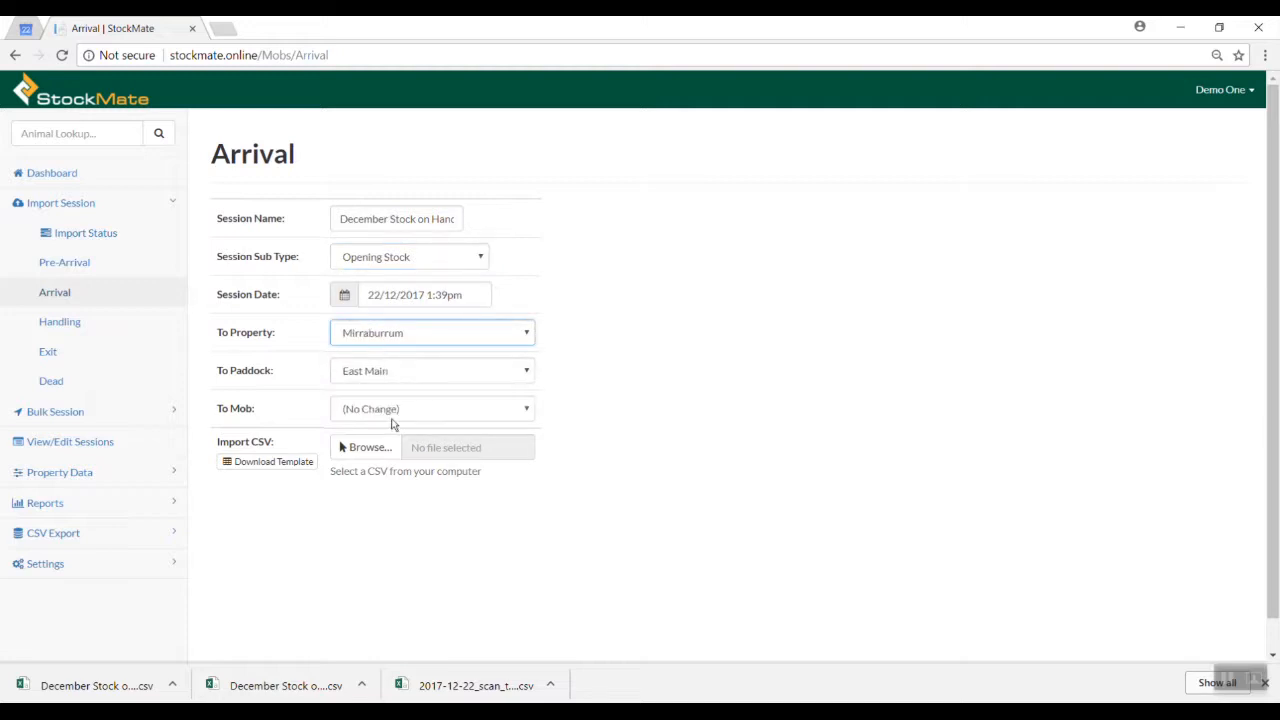
- Load "2017-12-20_scan_template - DEMO.csv" into the Arrival session and import its valid records
left_click(372, 448)
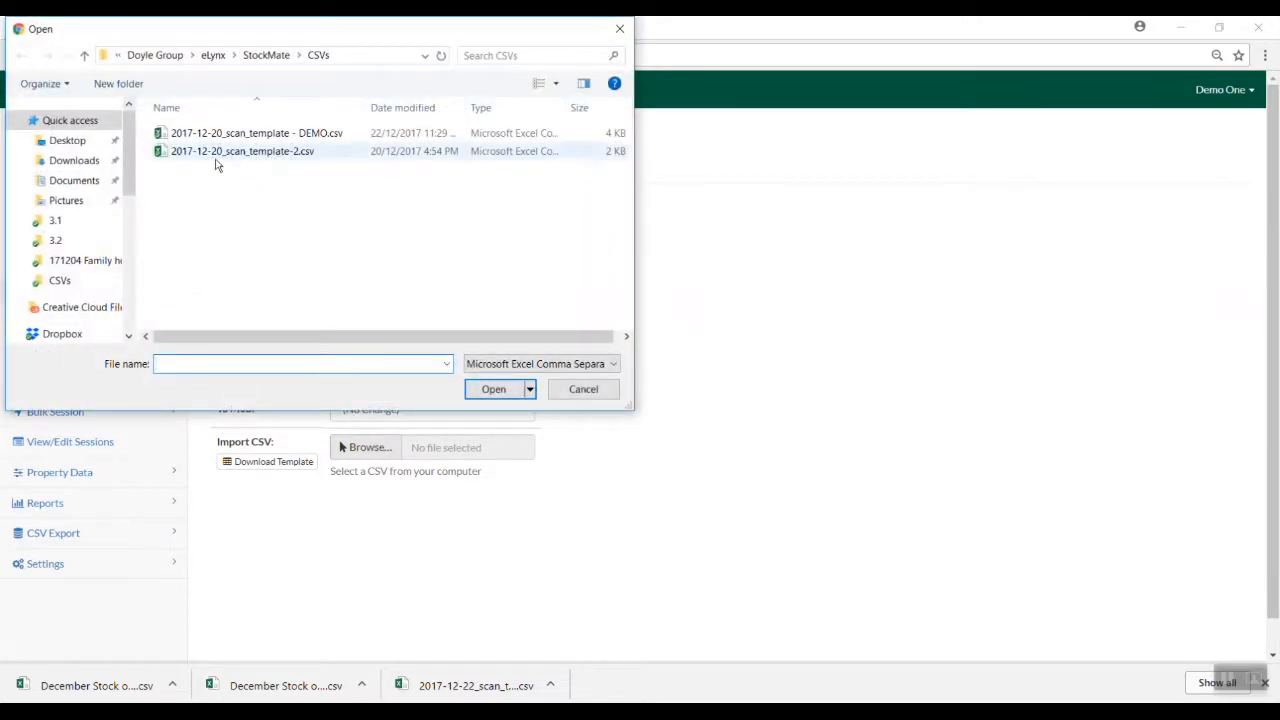
left_click(242, 137)
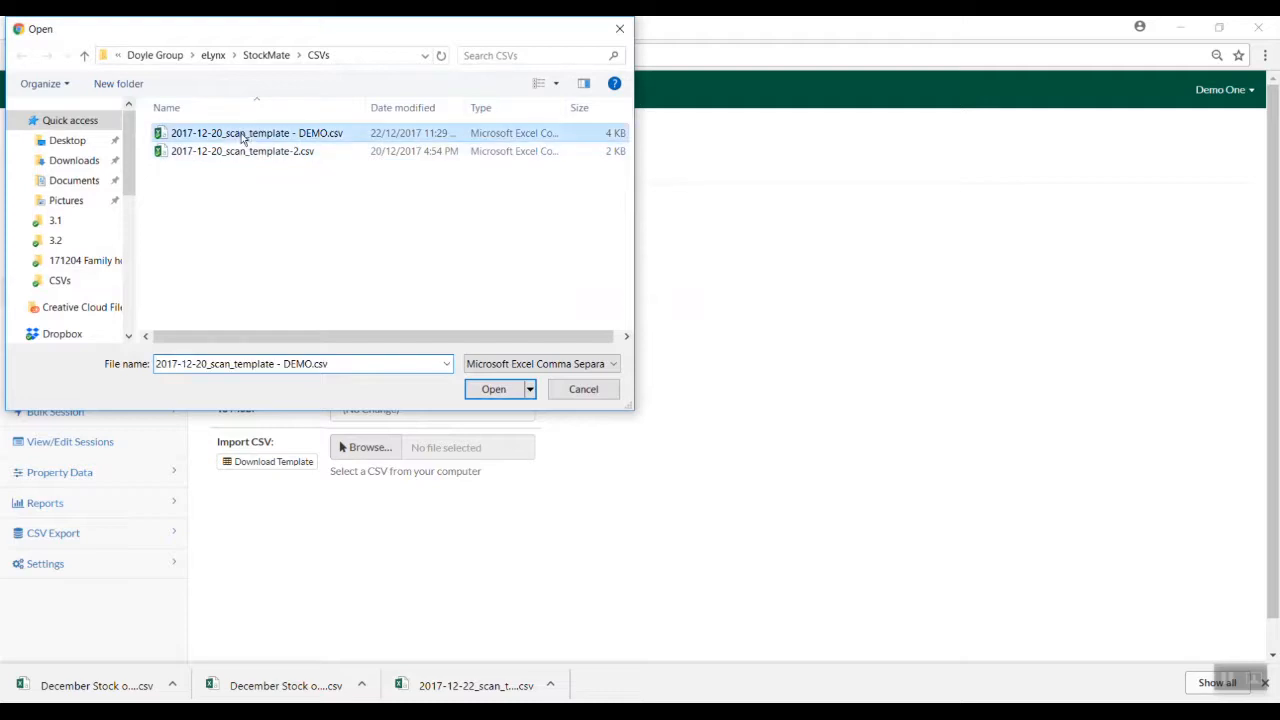
left_click(500, 390)
left_click(320, 540)
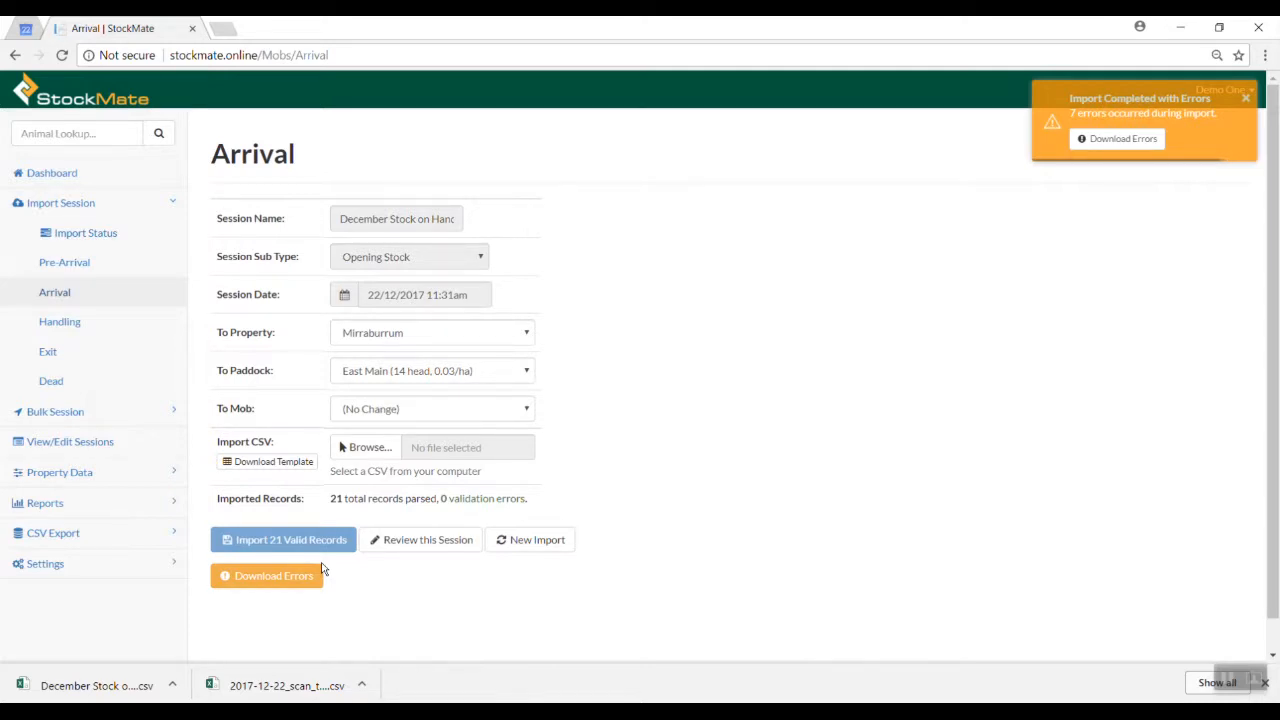
- Download the import errors file and open it in a maximized Excel window
left_click(1147, 141)
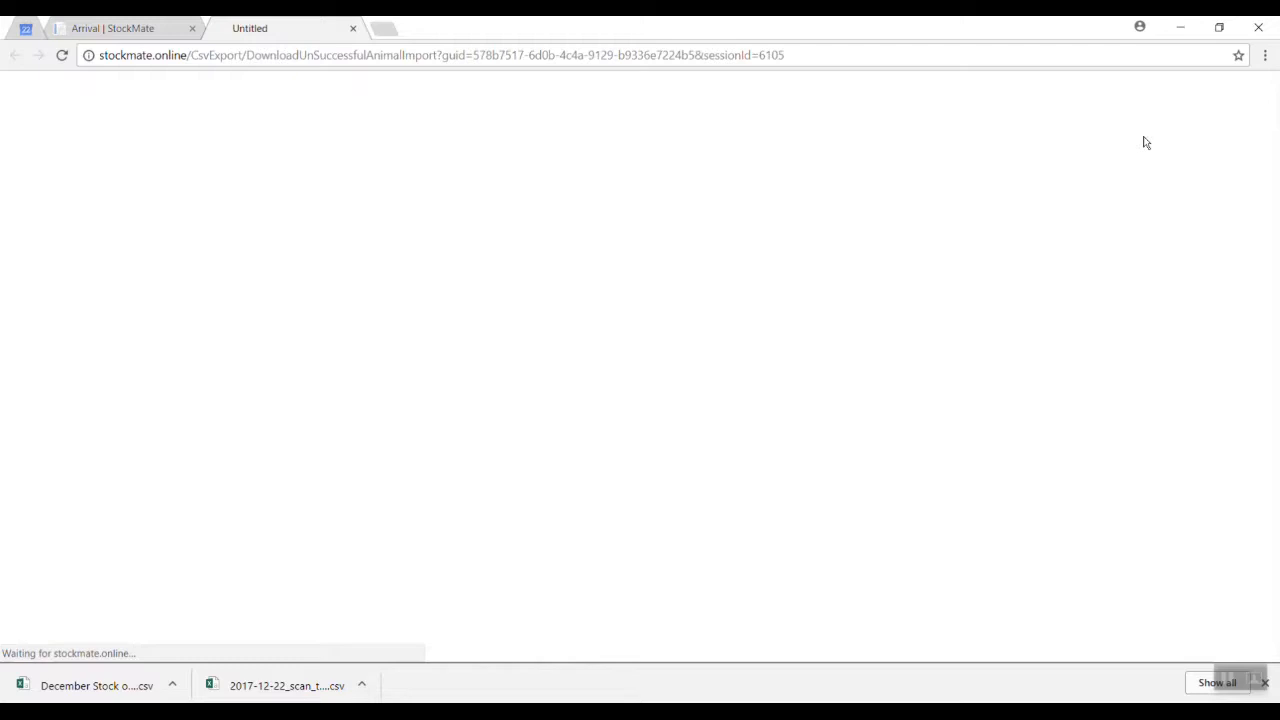
left_click(112, 689)
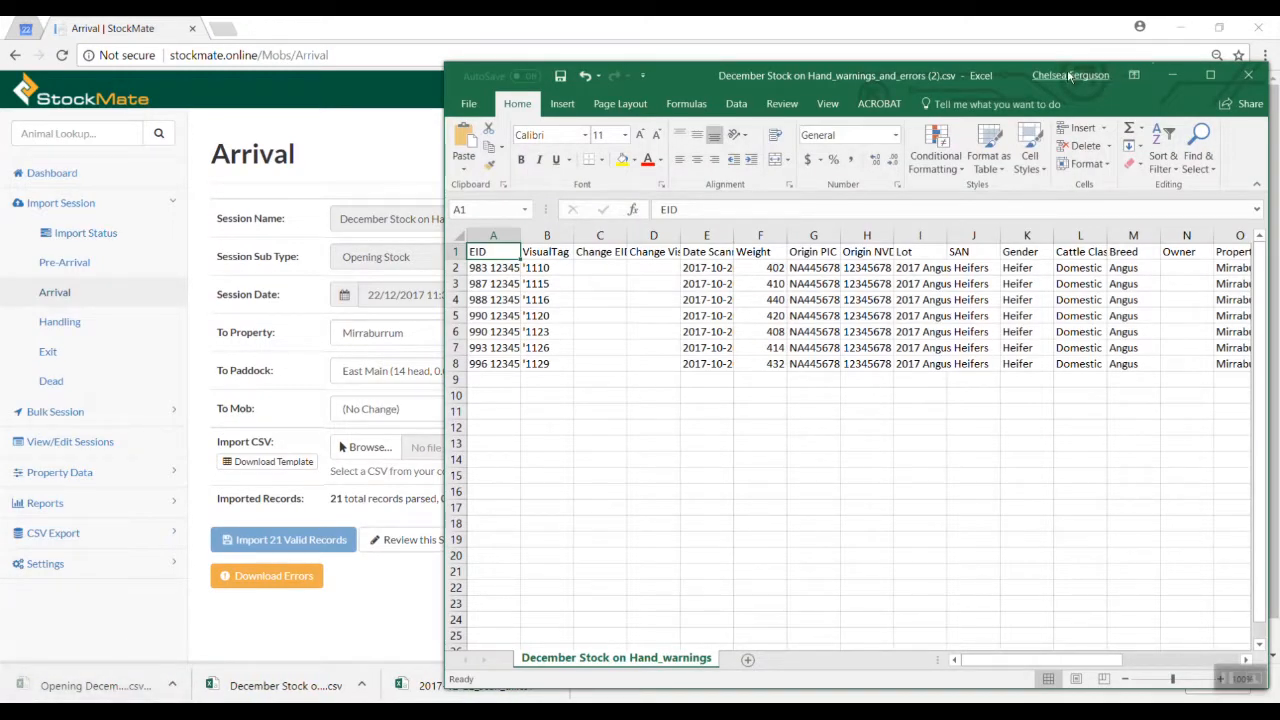
double_click(1016, 79)
- Examine the error messages of the rejected rows and widen the Lot column to read its entries in full
left_click_drag(843, 675, 850, 675)
left_click(1228, 220)
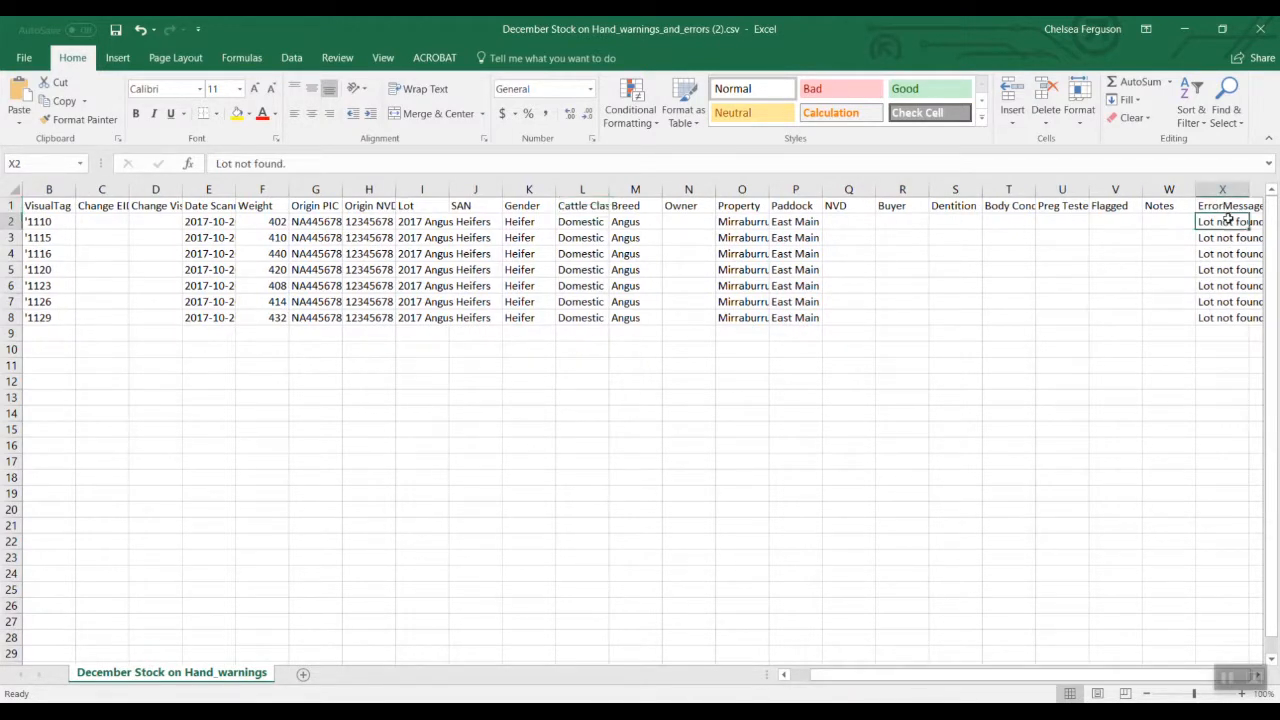
left_click_drag(423, 220, 419, 313)
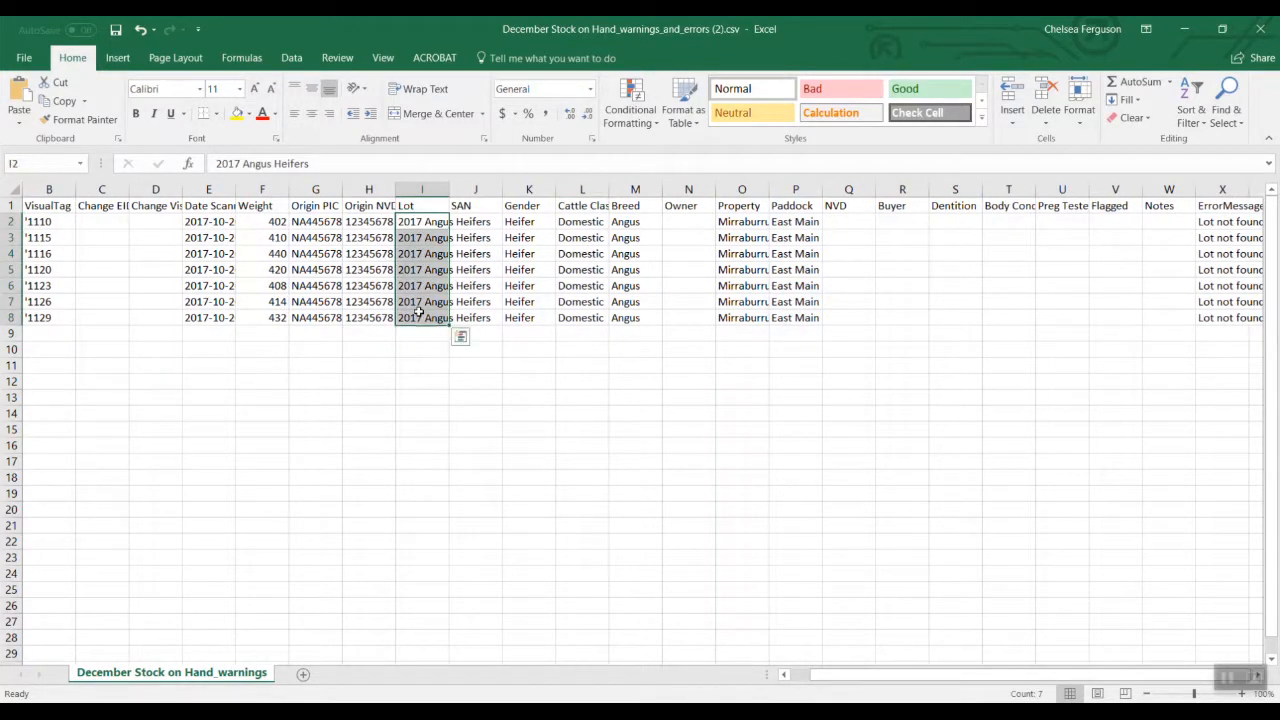
left_click_drag(449, 190, 520, 220)
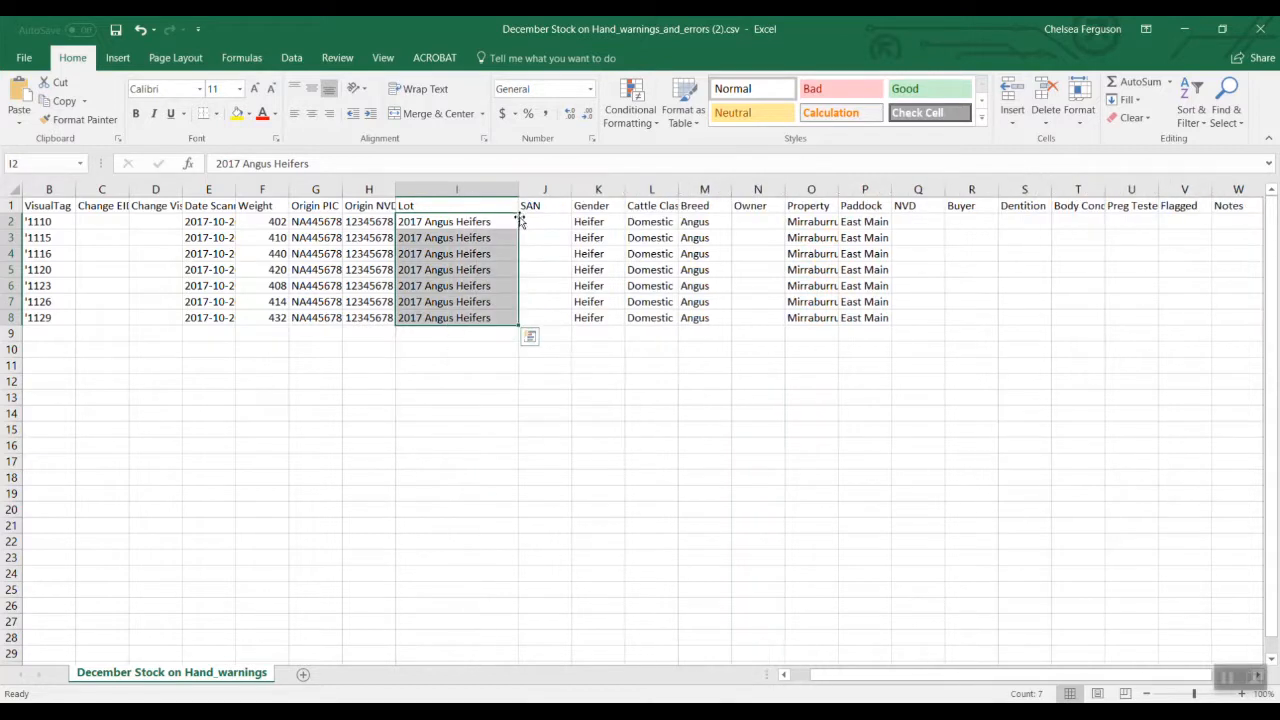
left_click(491, 252)
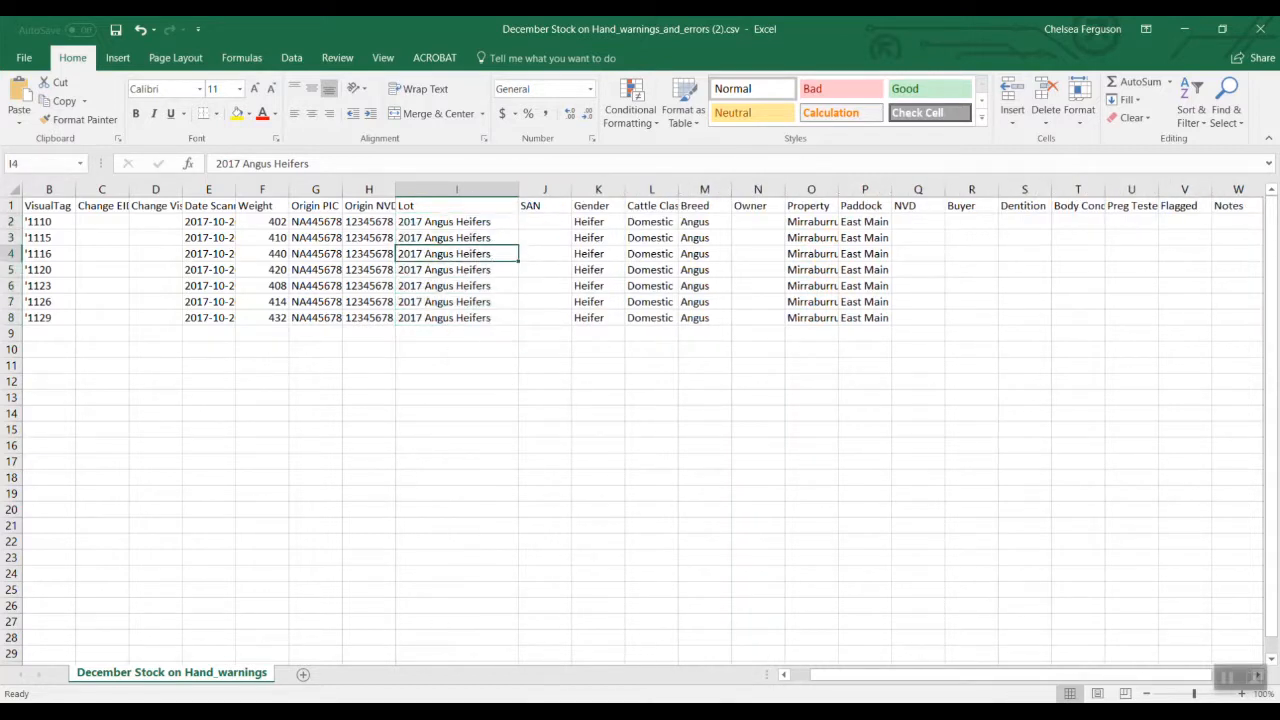
- Switch back to StockMate and rename the "2017 Angus Heiffers" mob to "2017 Angus Heifers", saving the record
left_click(470, 712)
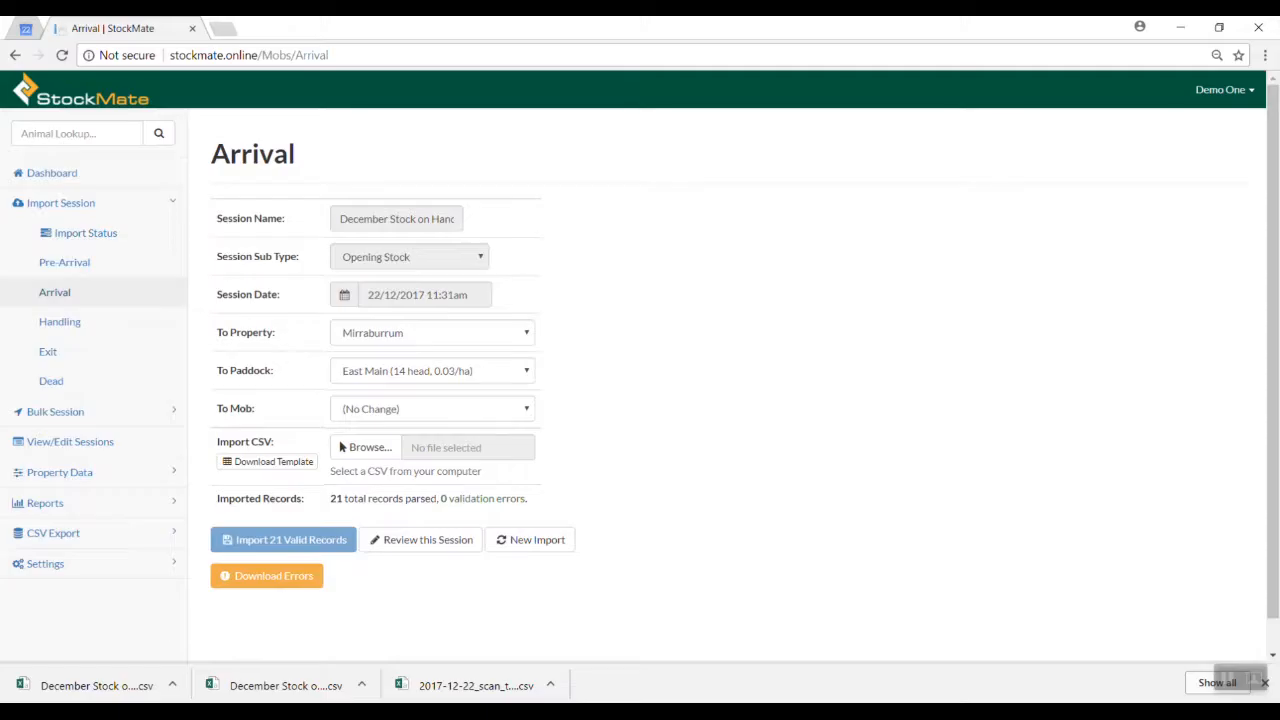
left_click(86, 563)
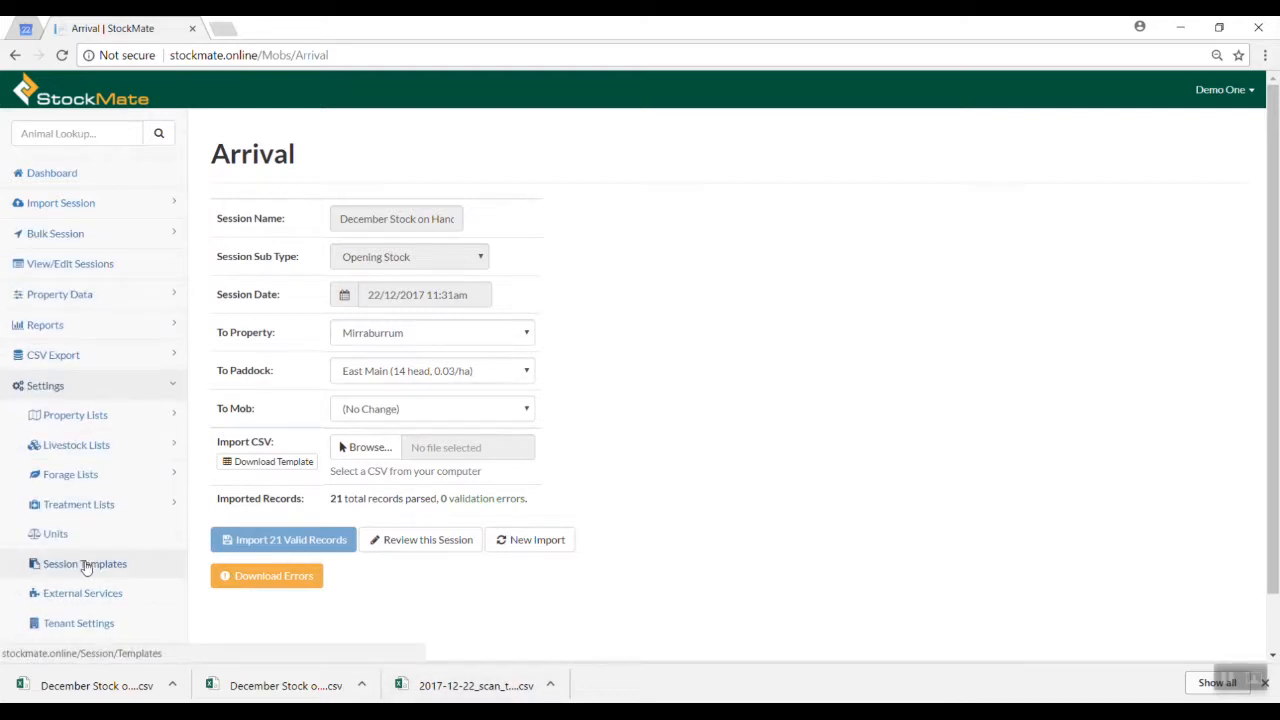
left_click(118, 445)
left_click(75, 503)
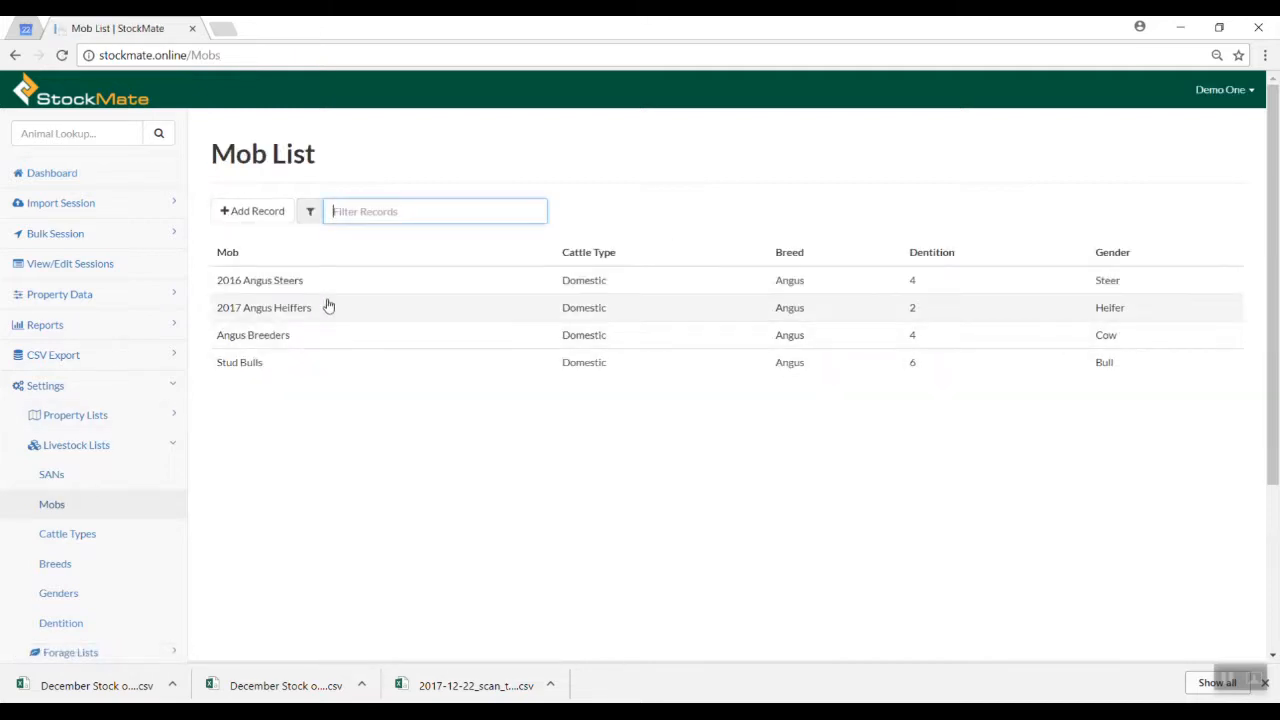
left_click(309, 309)
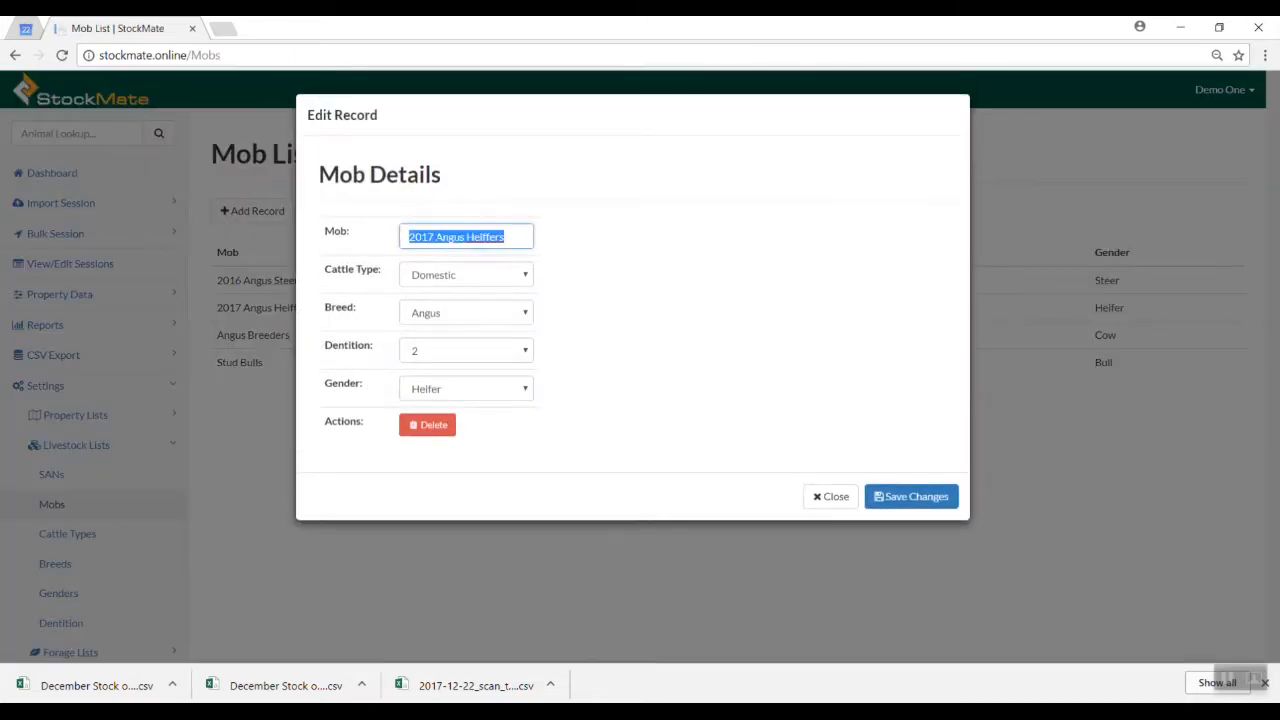
left_click(486, 241)
key("BackSpace")
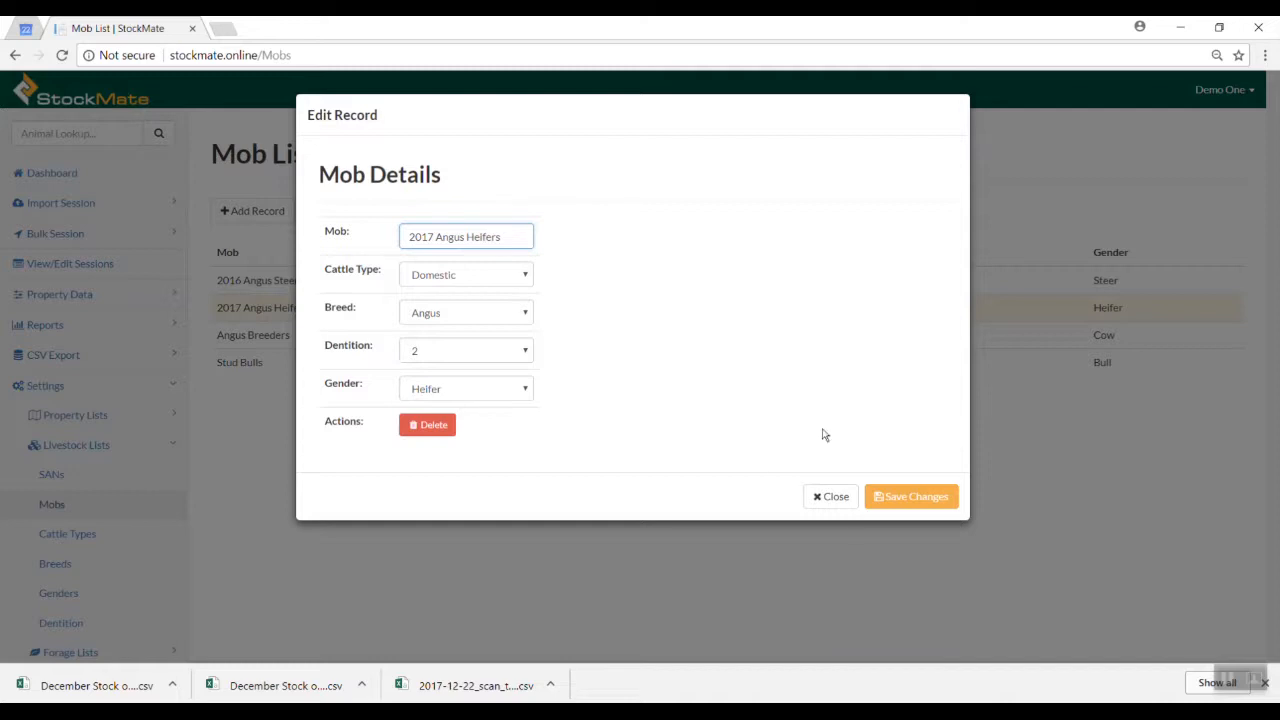
left_click(919, 497)
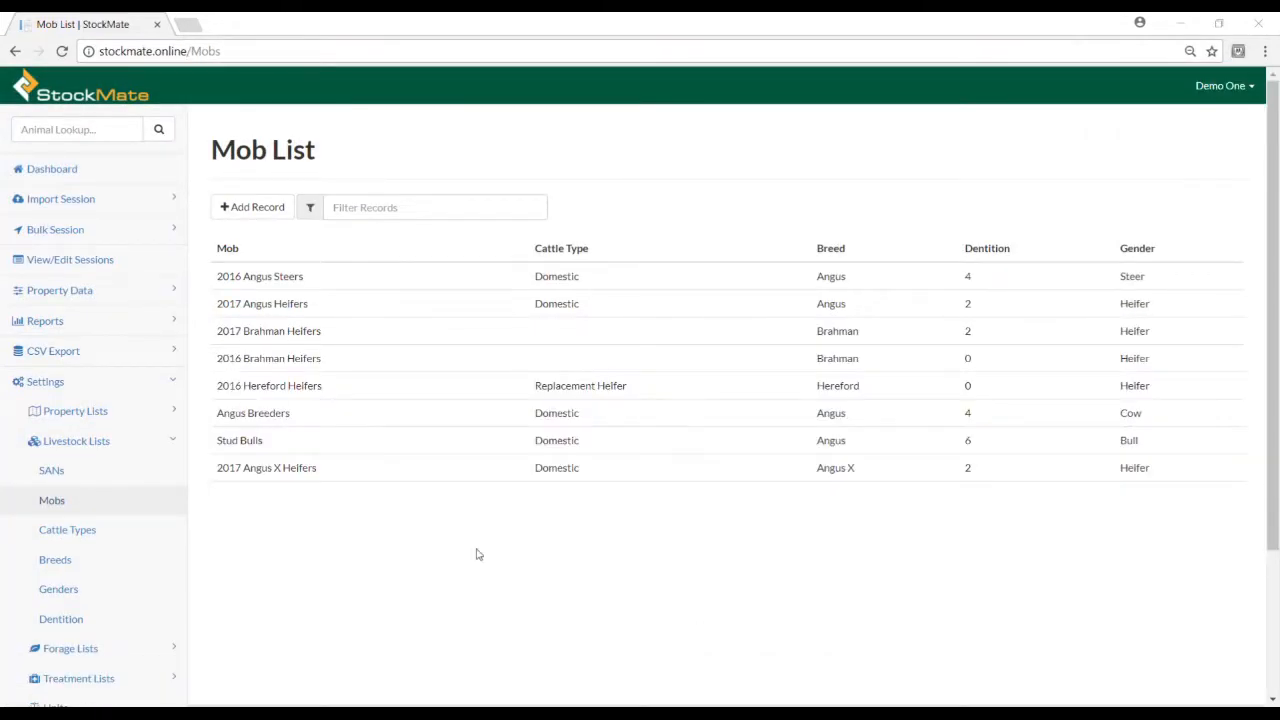
- Open the December Stock on Hand session from the session list and start a CSV import into it
left_click(127, 262)
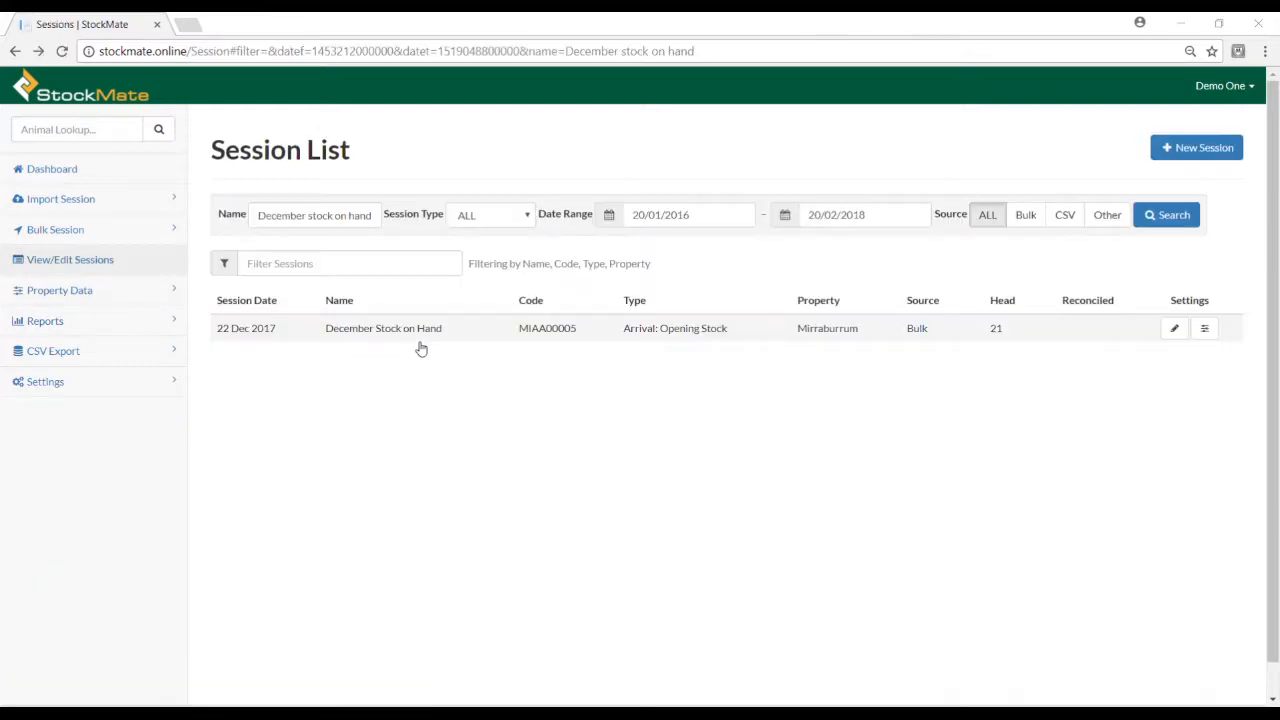
left_click(420, 343)
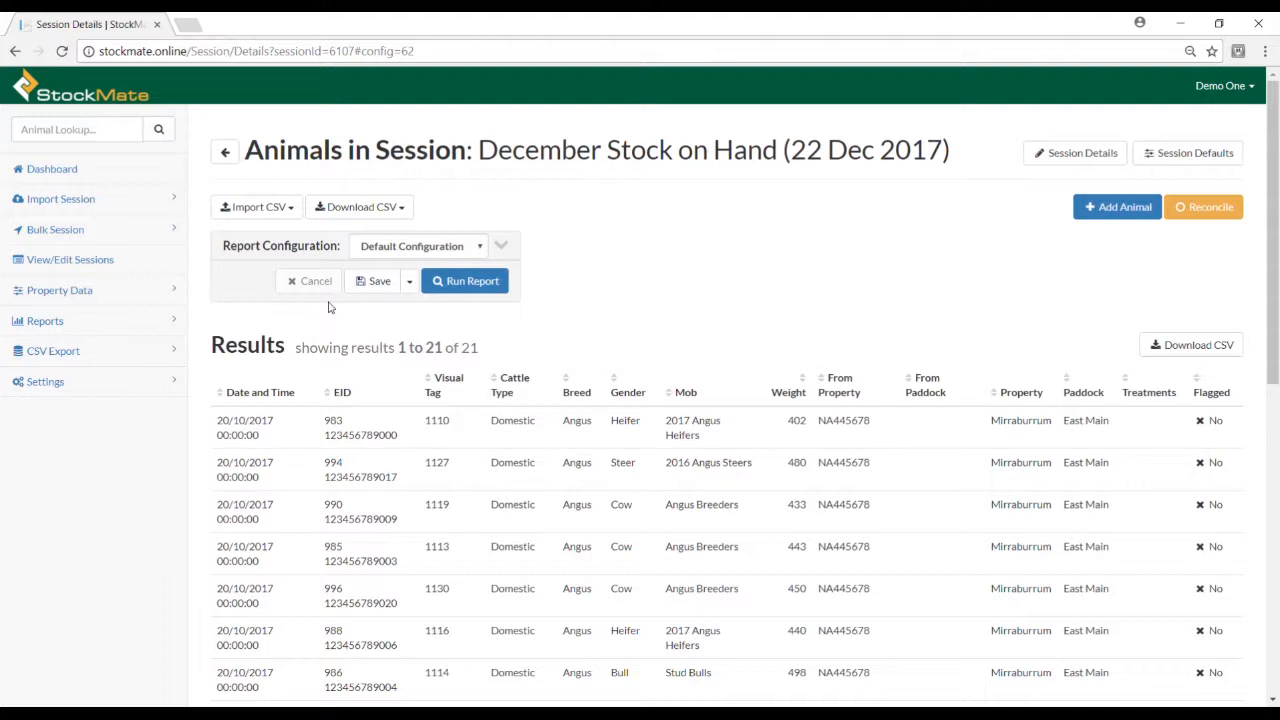
left_click(266, 207)
left_click(254, 237)
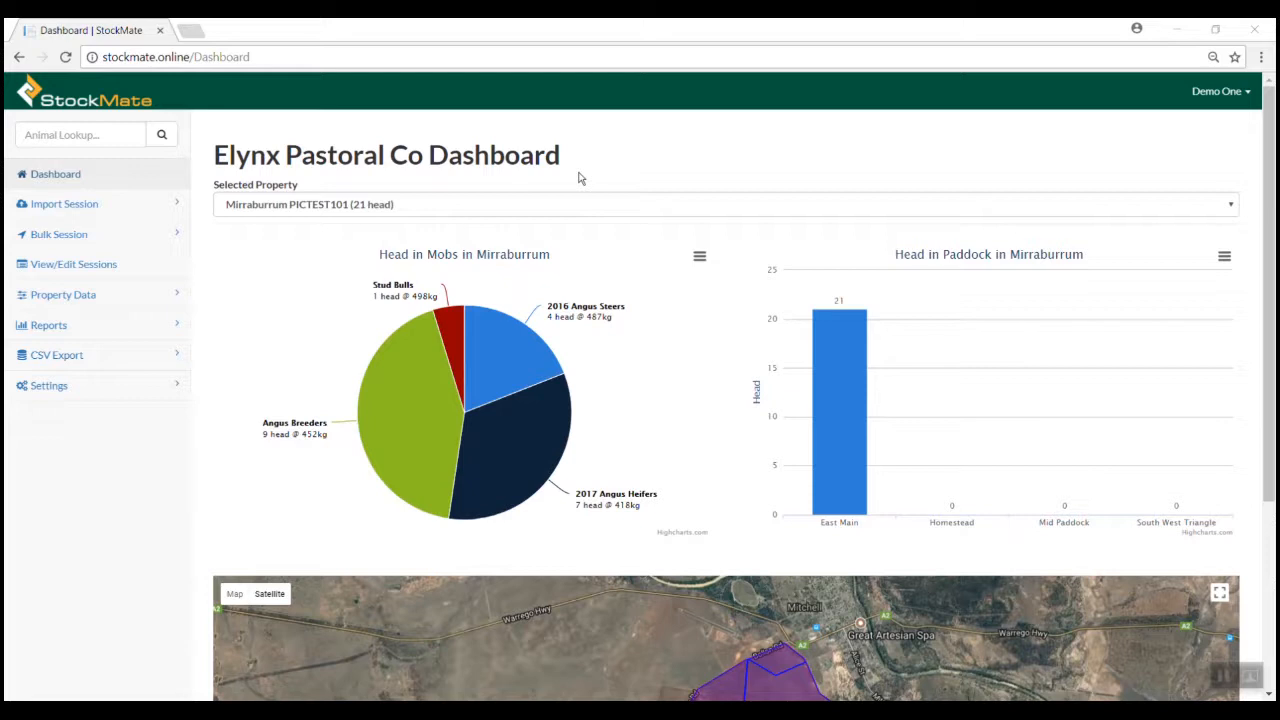
- Start a Handling import session named "Move Bulls" with the sub type Inter-property Arrival
left_click(151, 208)
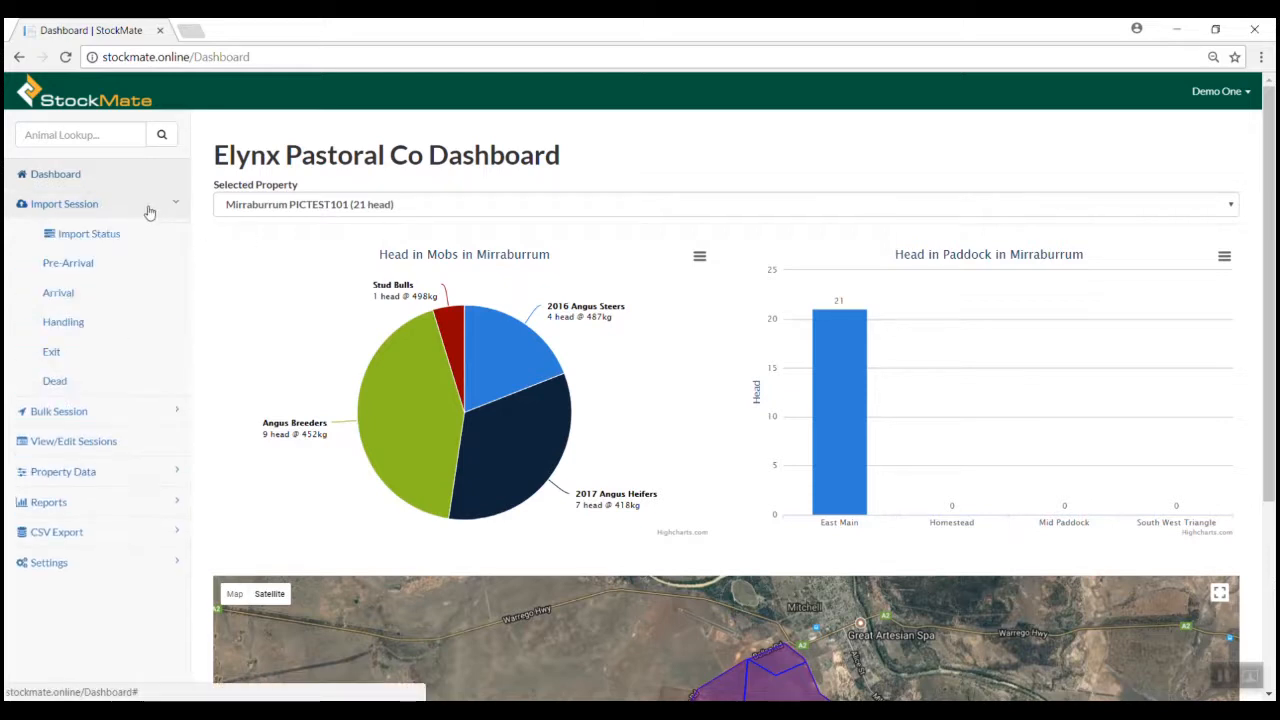
left_click(81, 330)
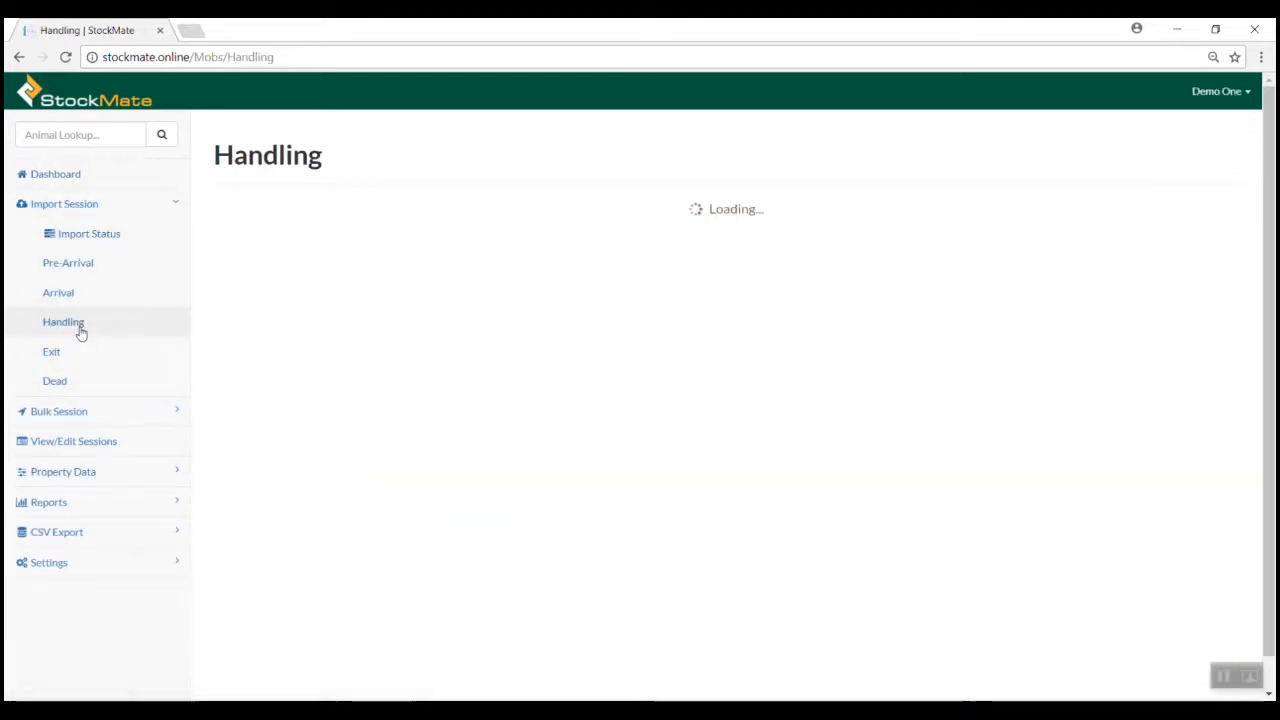
left_click(387, 221)
type("Move Bull")
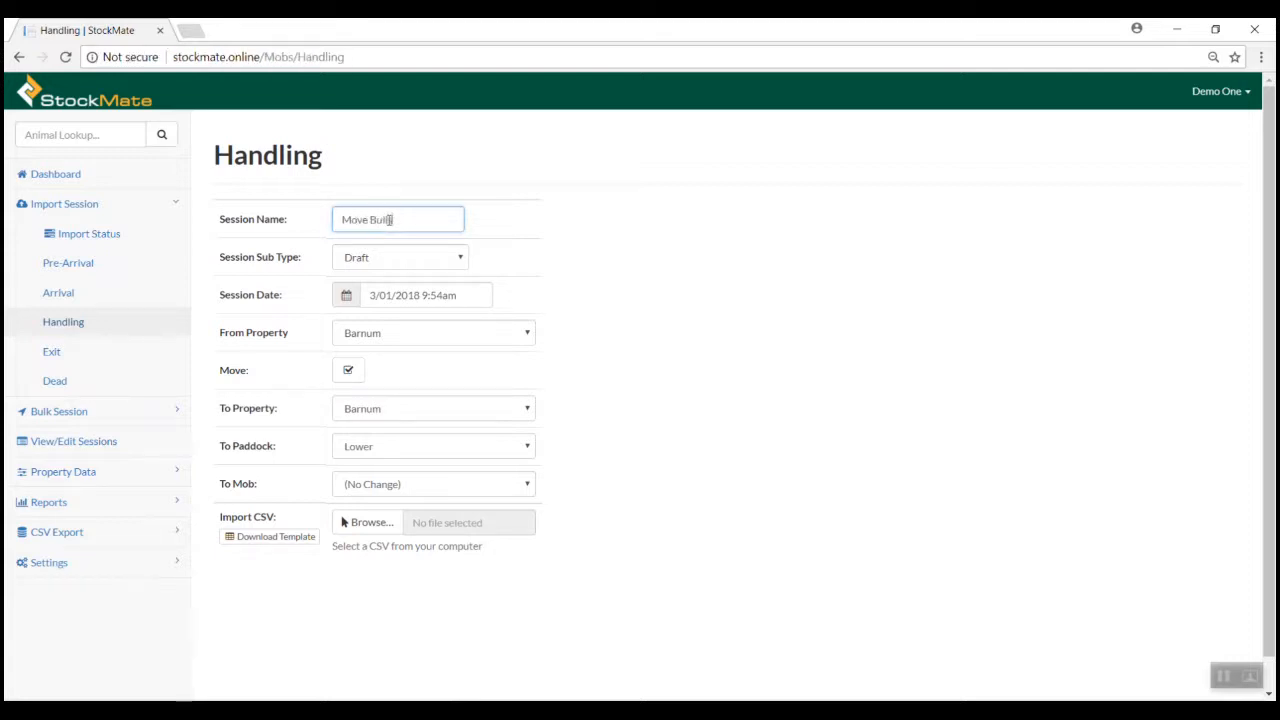
left_click(394, 258)
left_click(412, 300)
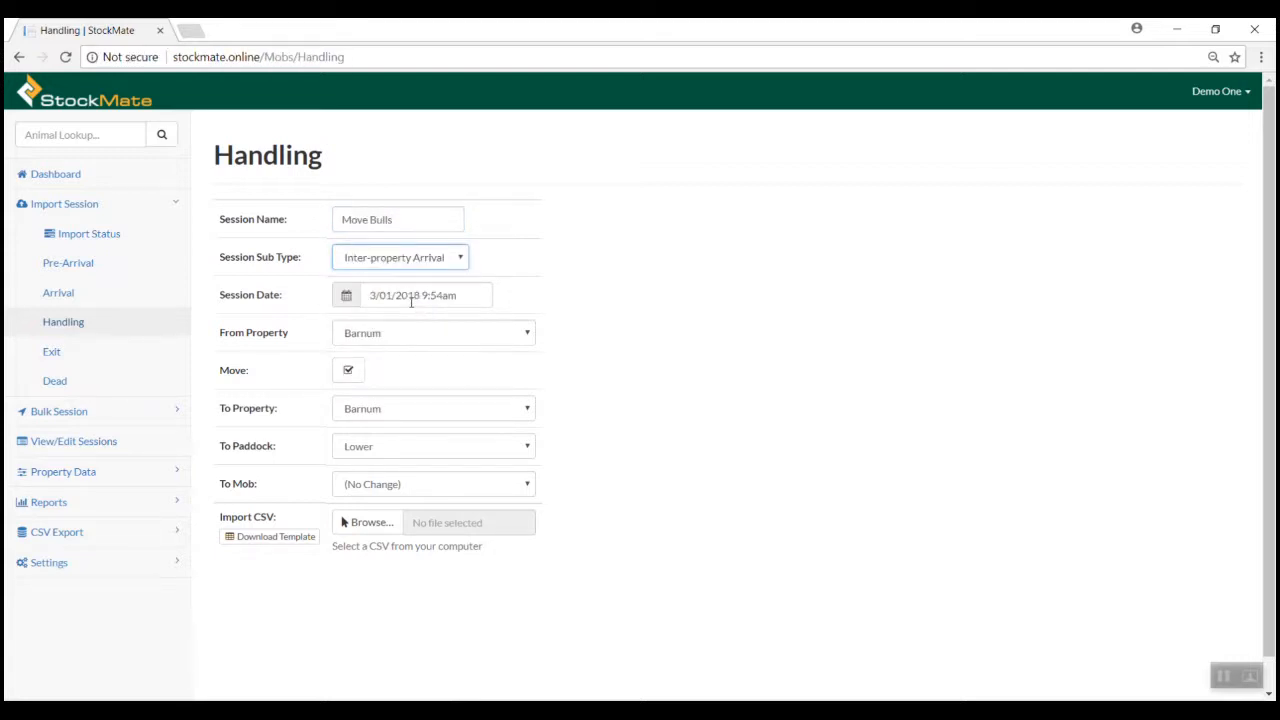
- Set both the source and destination property to Mirraburrum and choose Mid Paddock as the destination paddock
left_click(393, 338)
left_click(396, 378)
left_click(384, 410)
left_click(387, 453)
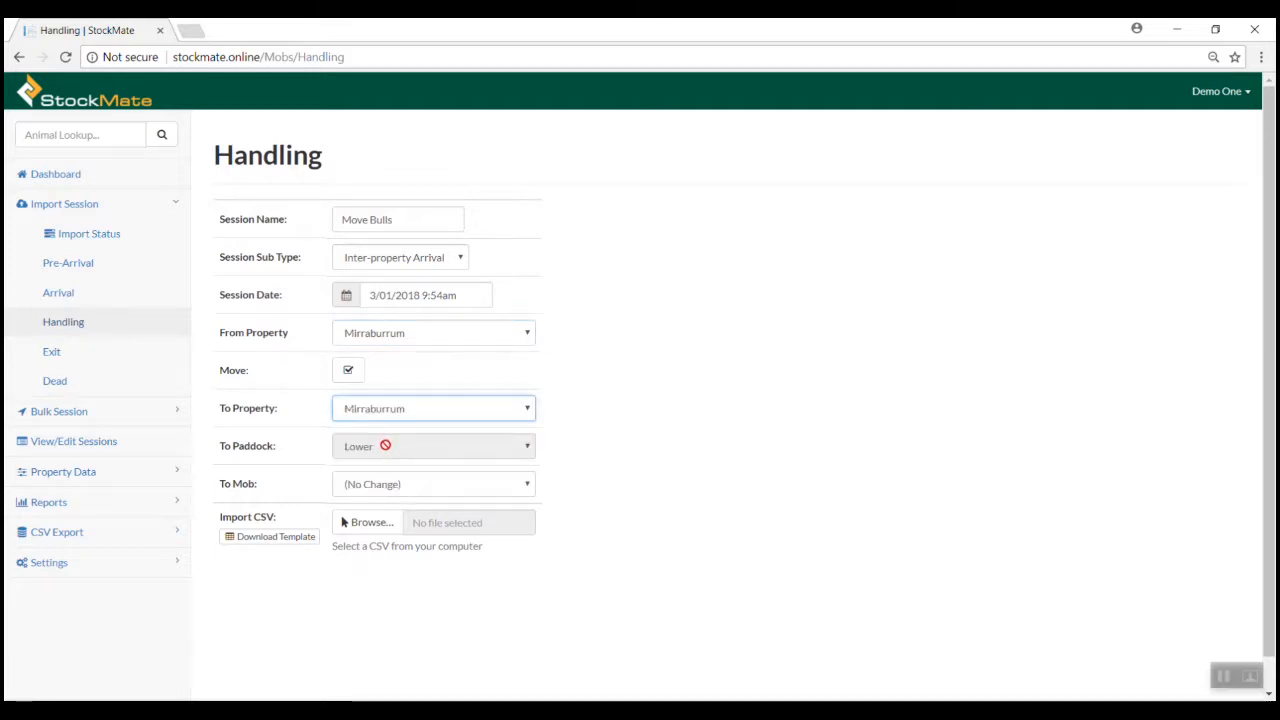
left_click(489, 454)
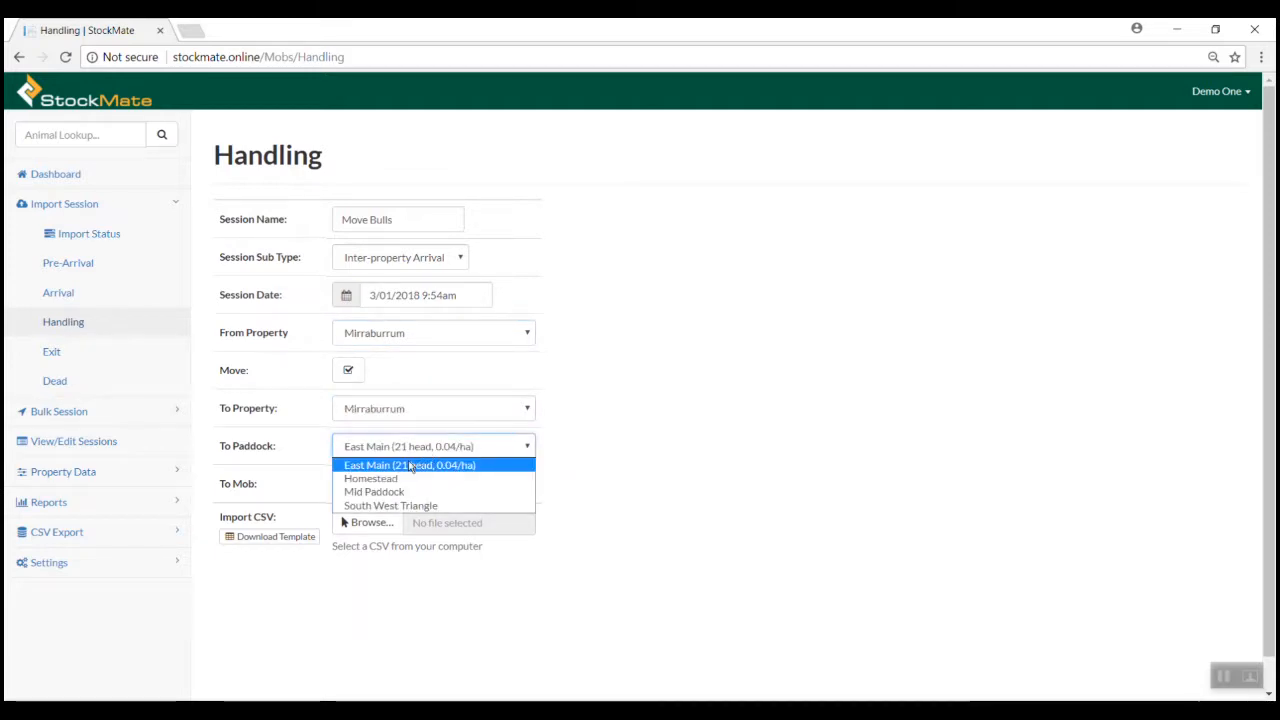
left_click(386, 491)
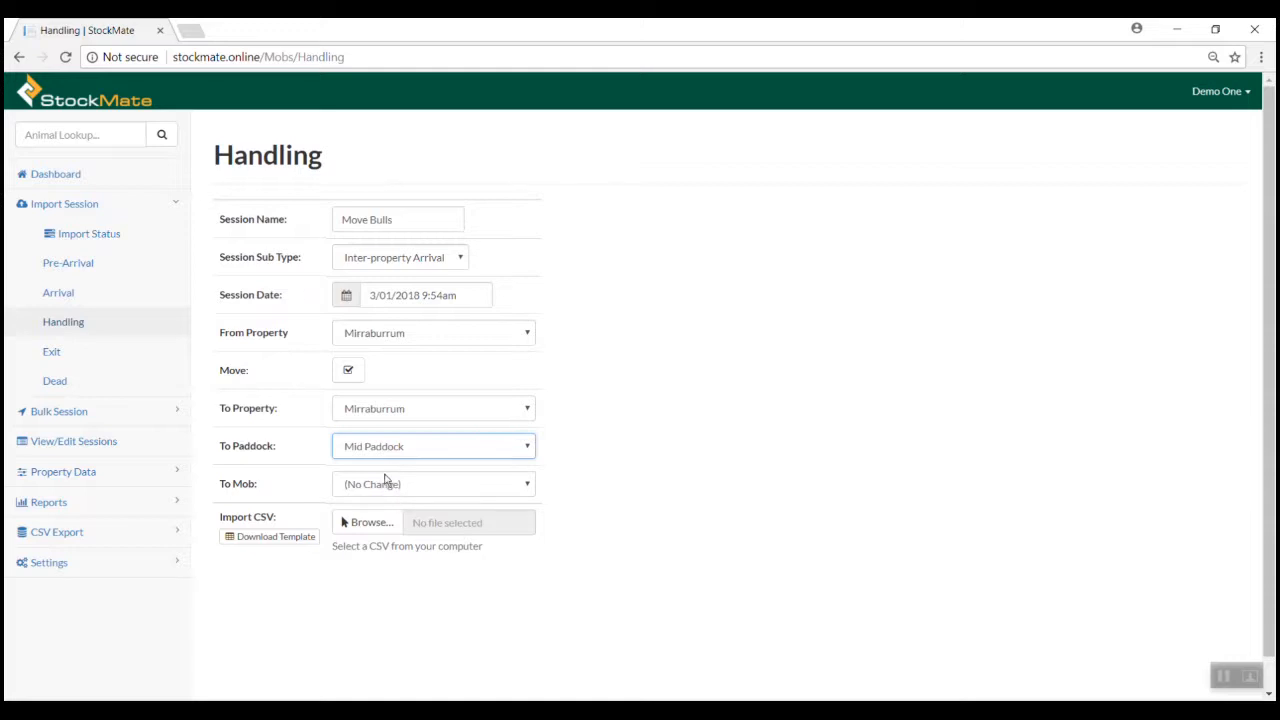
- Download the CSV template and import the valid records from 2018-01-03_handling-move-bulls.csv into the Move Bulls session
left_click(291, 541)
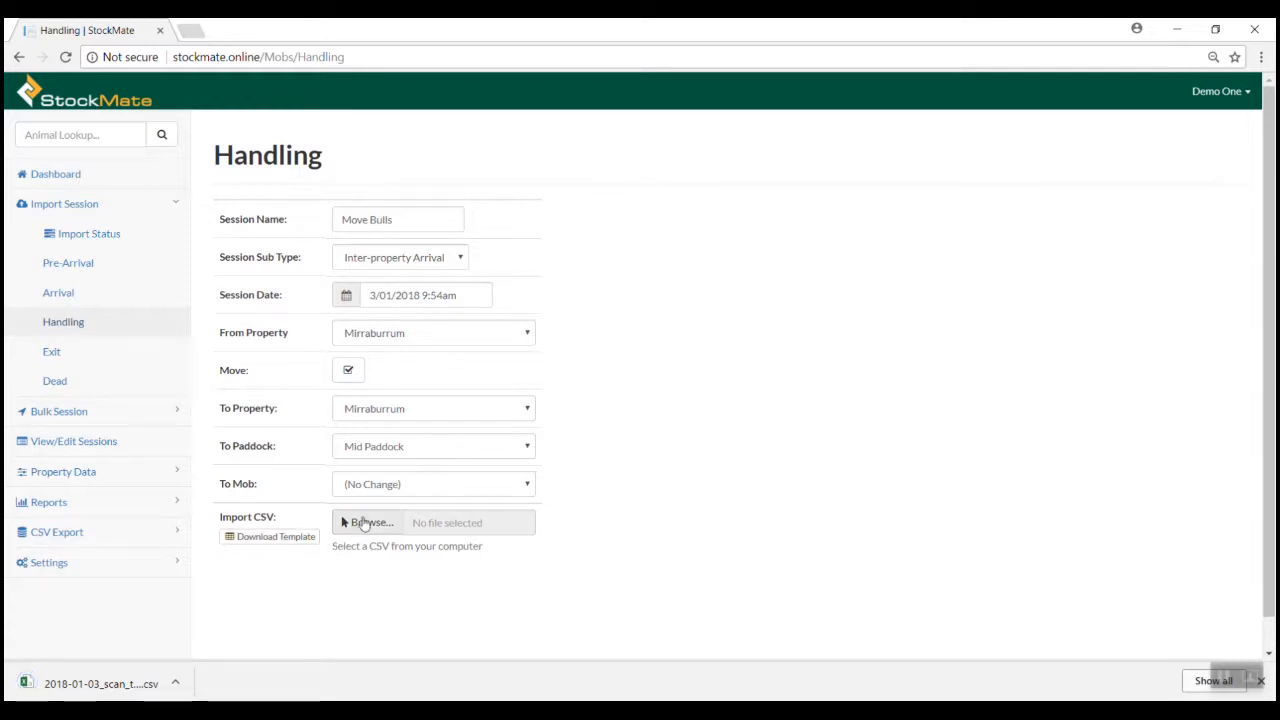
left_click(364, 523)
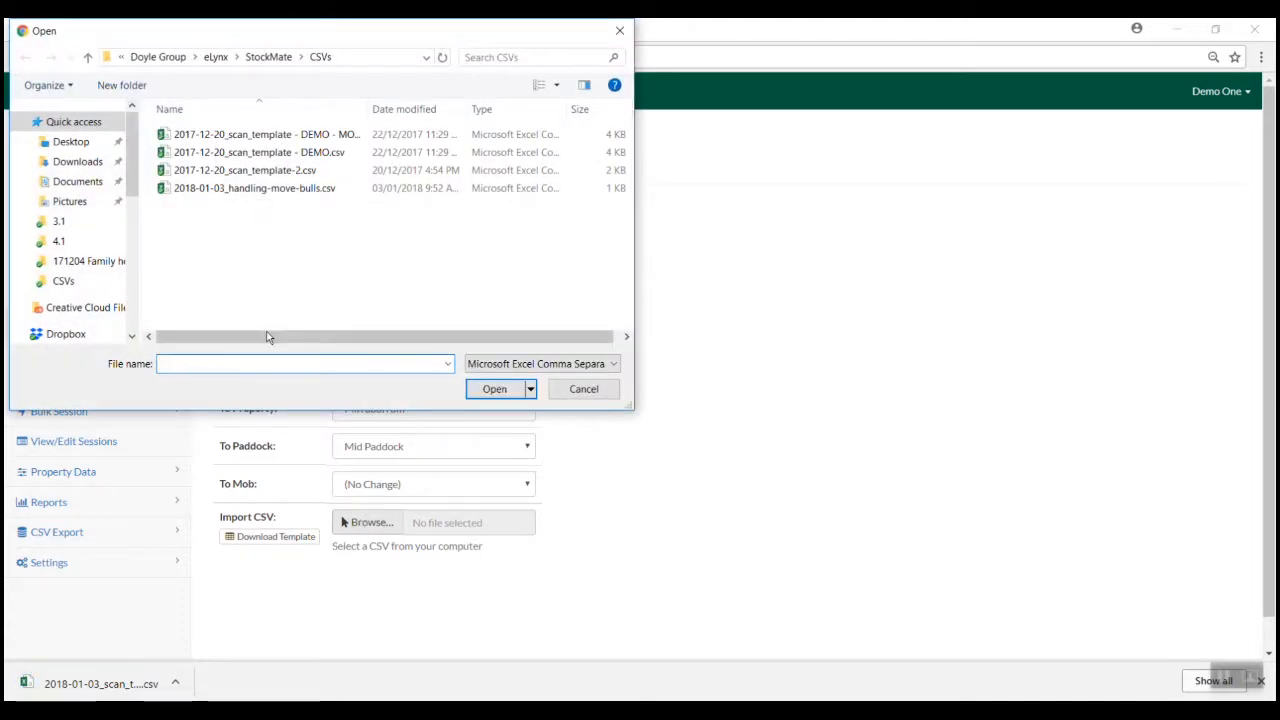
left_click(283, 190)
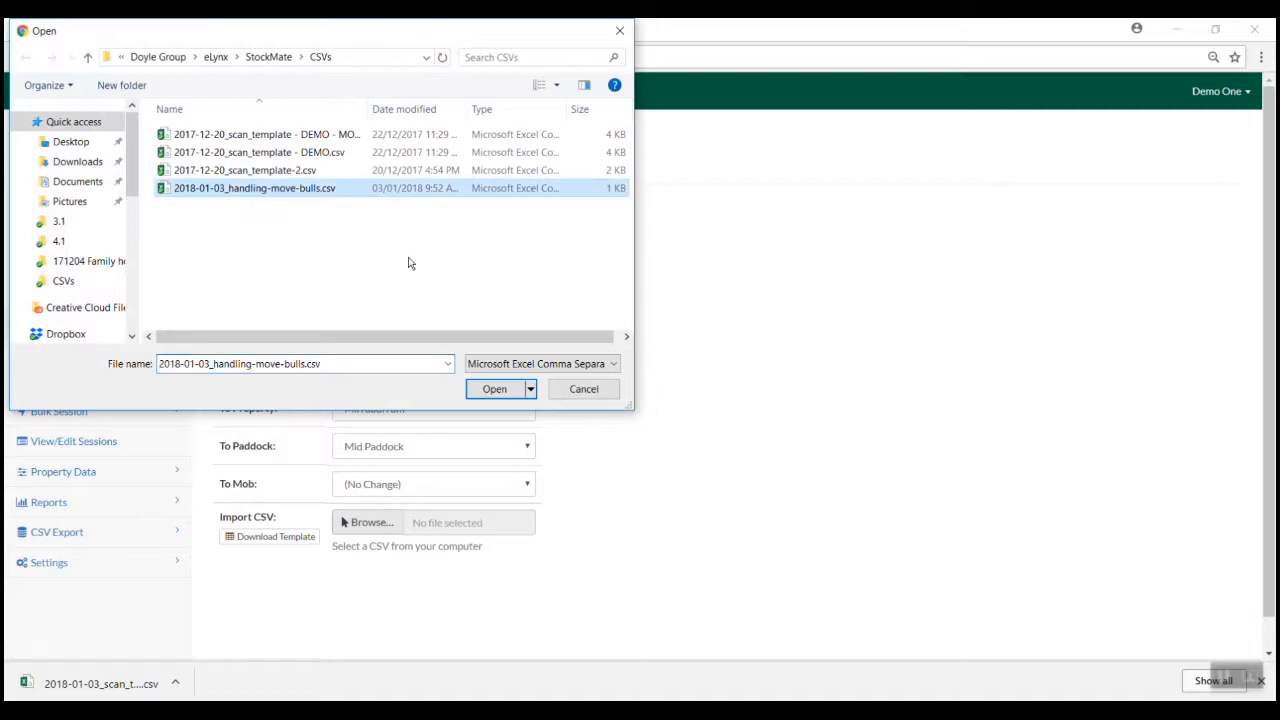
left_click(500, 389)
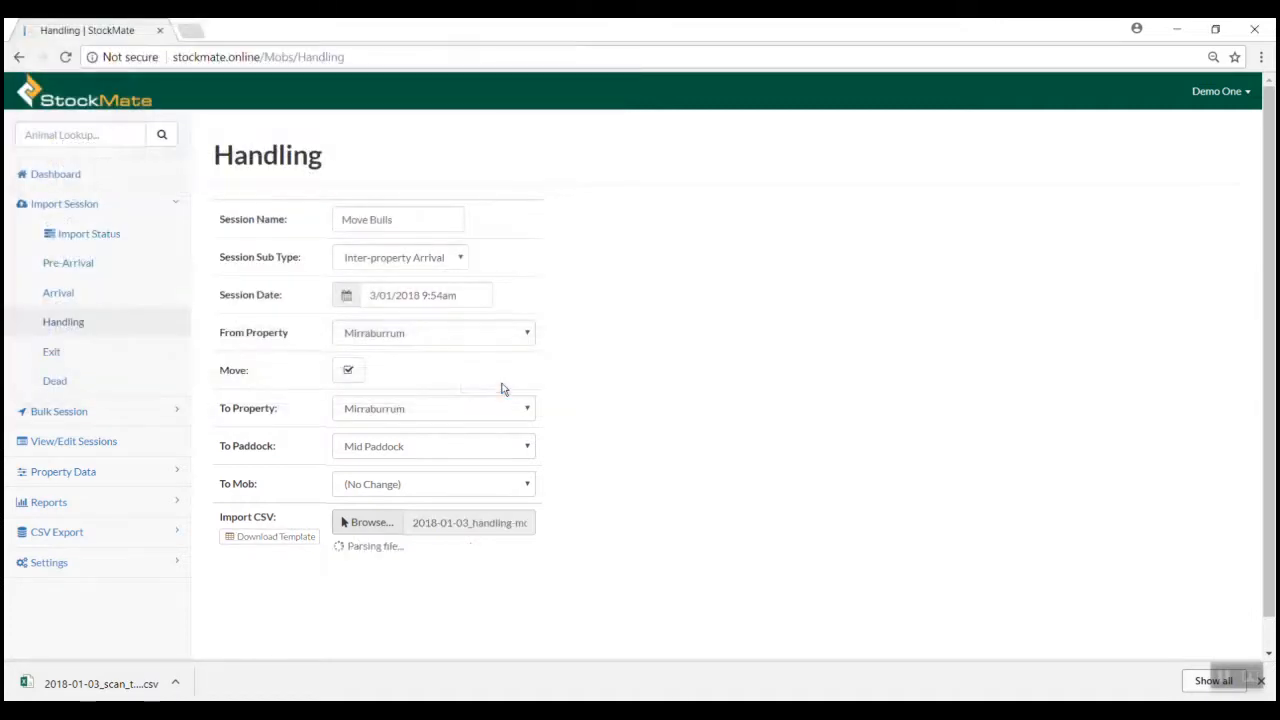
left_click(307, 613)
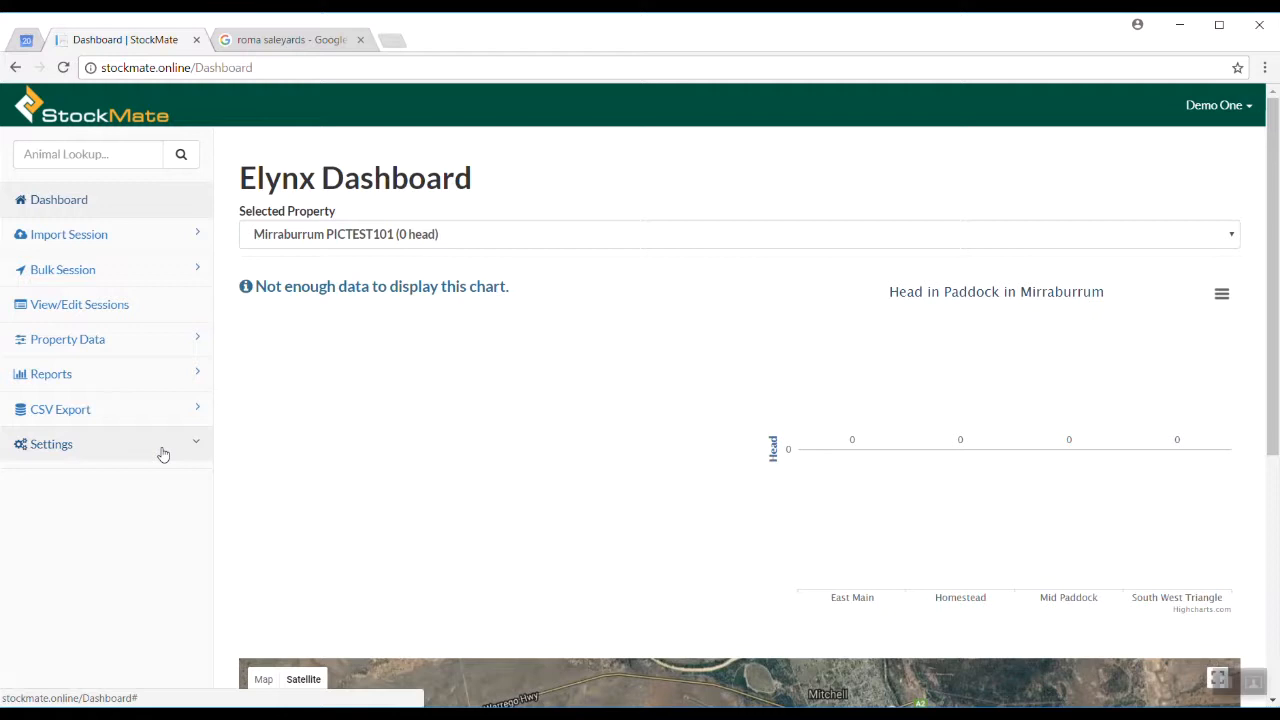
- Open the Origins and Destinations list in the property settings and start adding a record
left_click(160, 450)
left_click(136, 480)
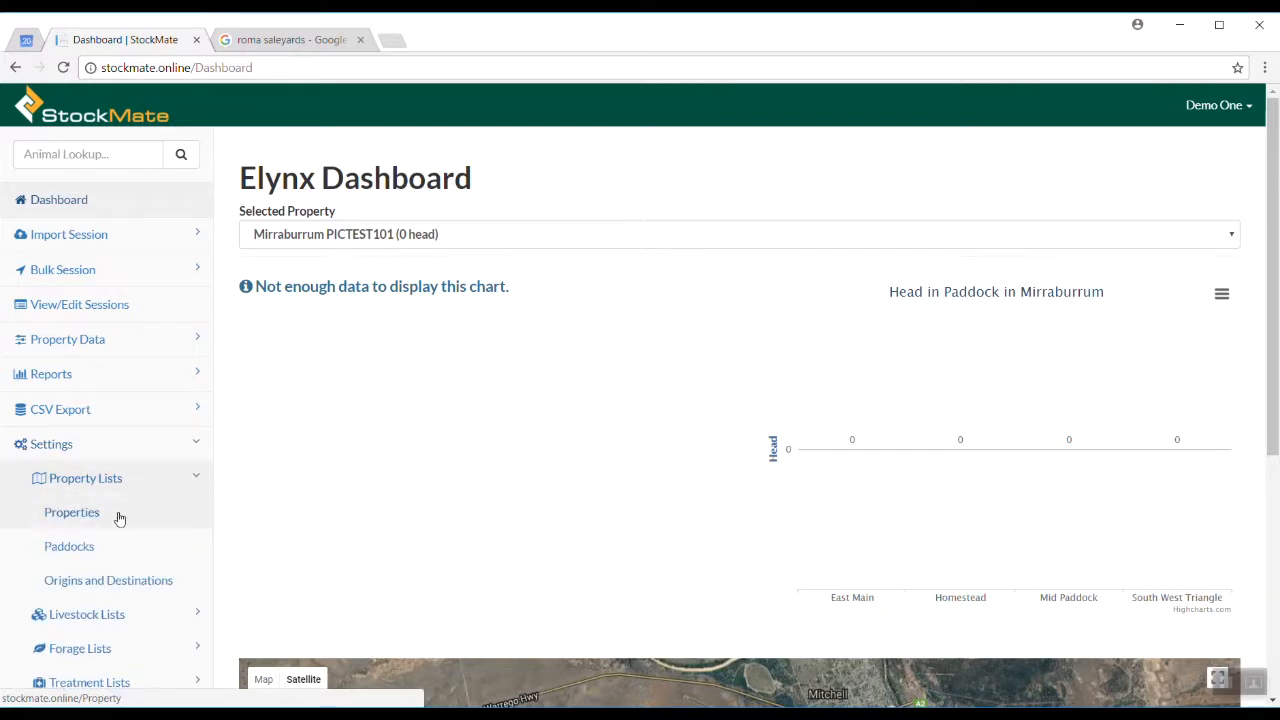
left_click(94, 590)
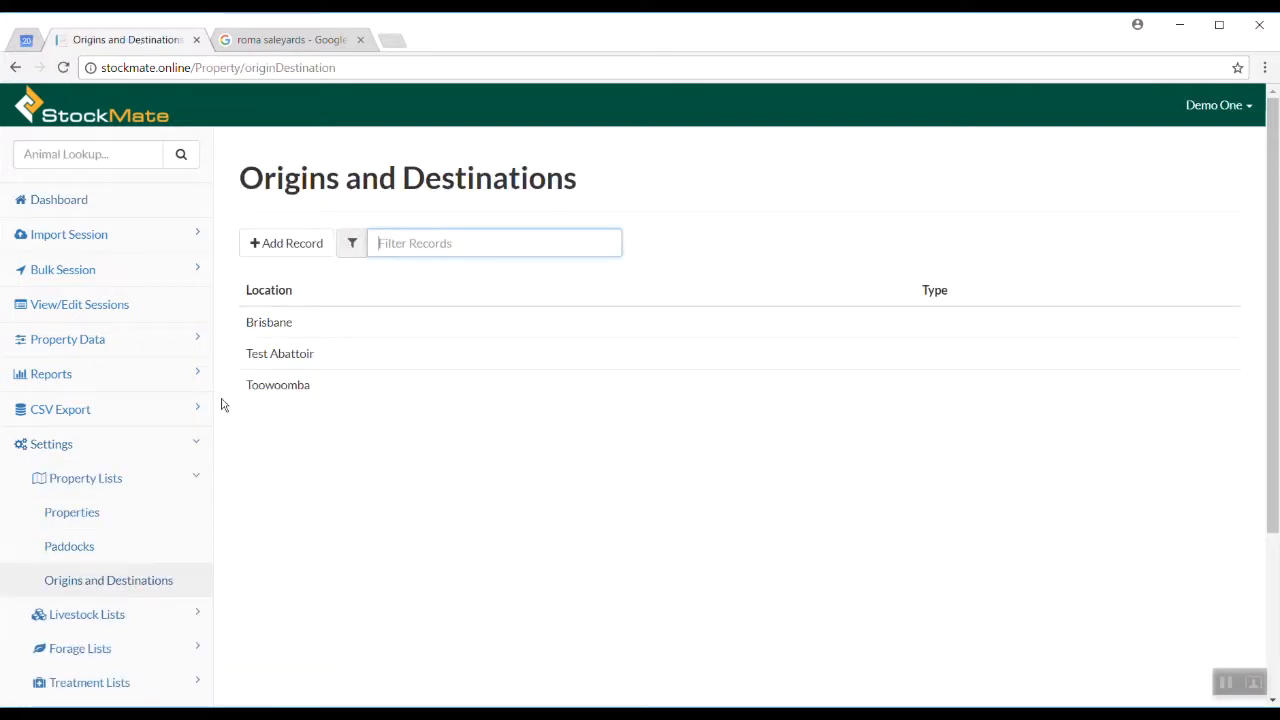
left_click(295, 246)
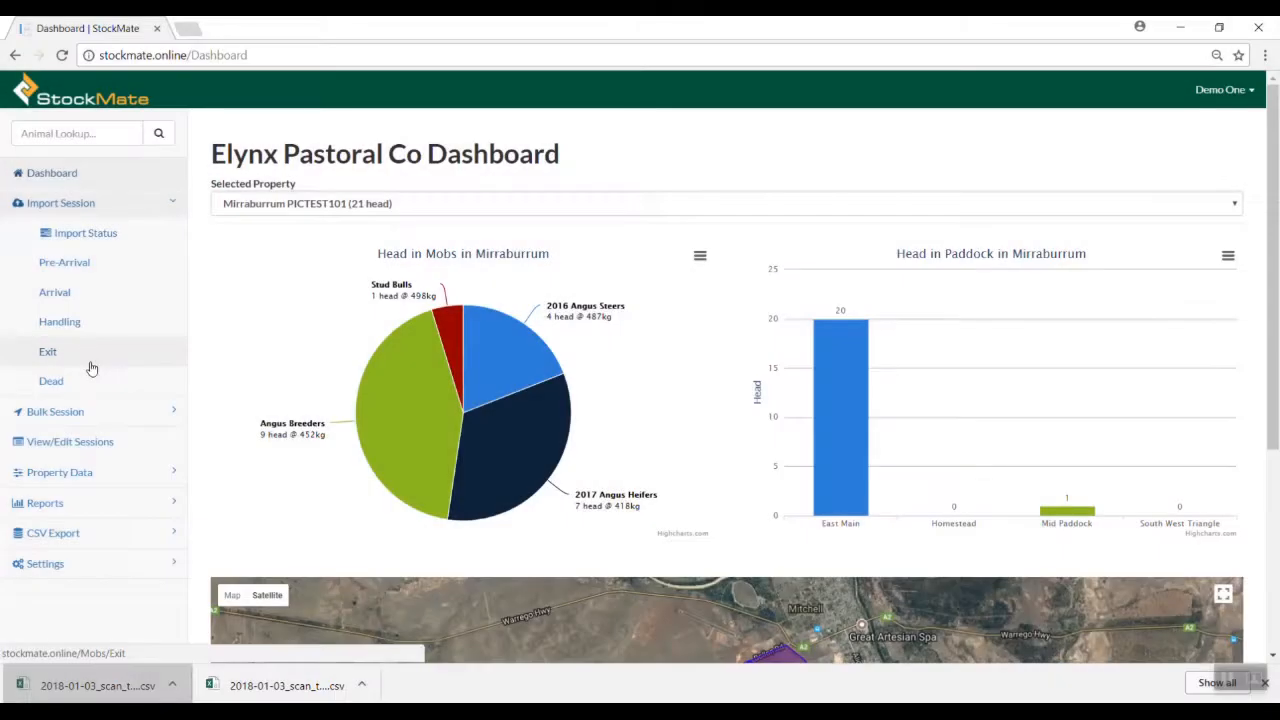
- Create an Exit import session named "Abs 03/01/18" with sub type Abattoir, from property Mirraburrum to destination Test Abattoir
left_click(90, 363)
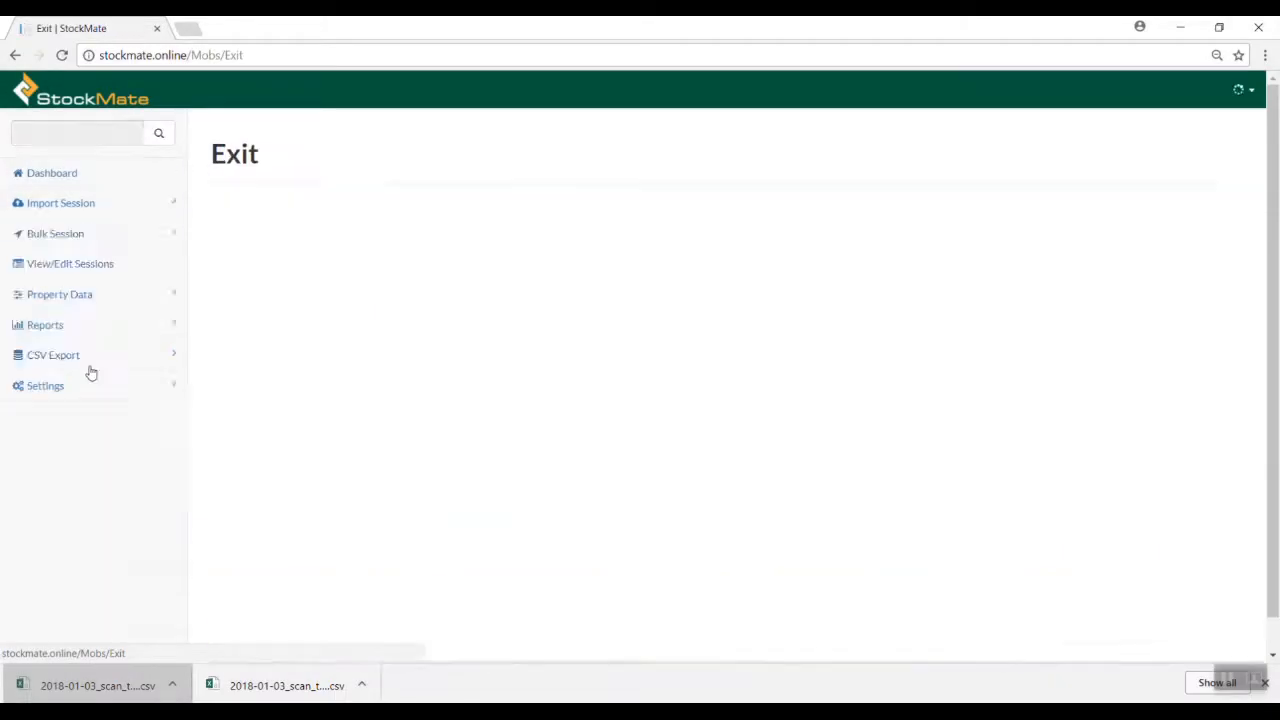
left_click(351, 216)
type("Abs 03/01/18")
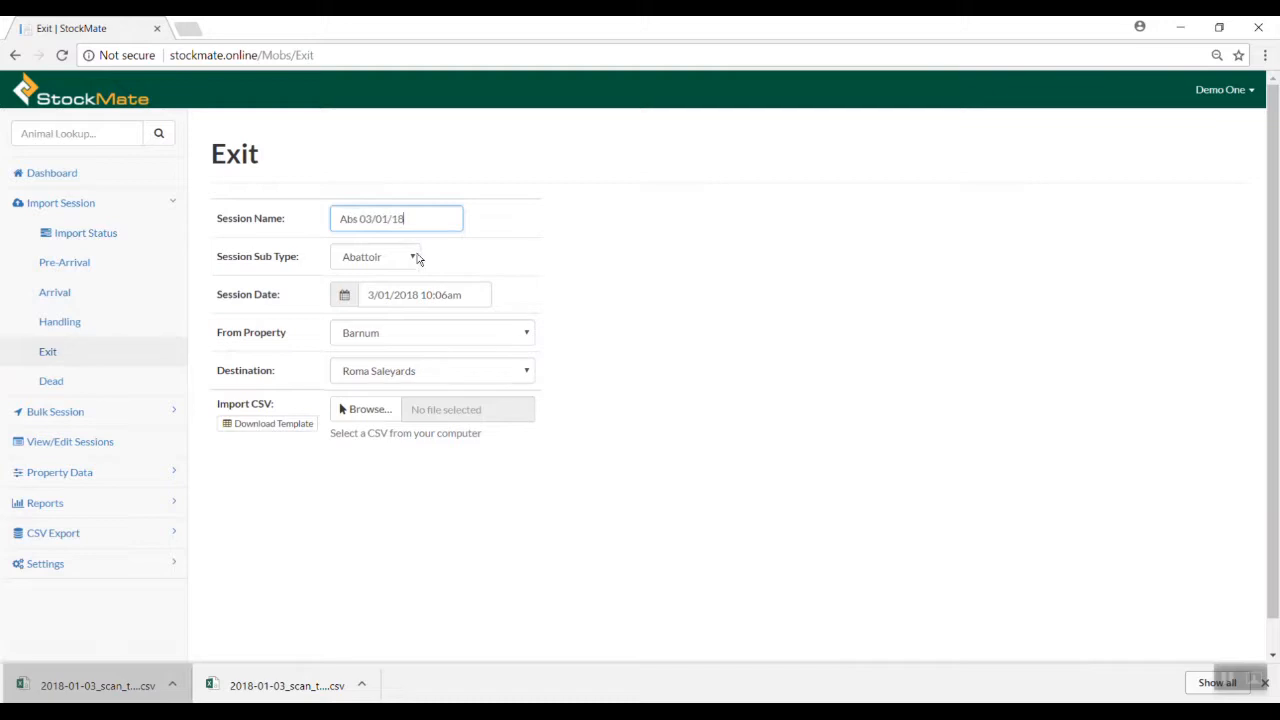
left_click(416, 257)
left_click(432, 330)
left_click(406, 374)
left_click(410, 371)
left_click(391, 401)
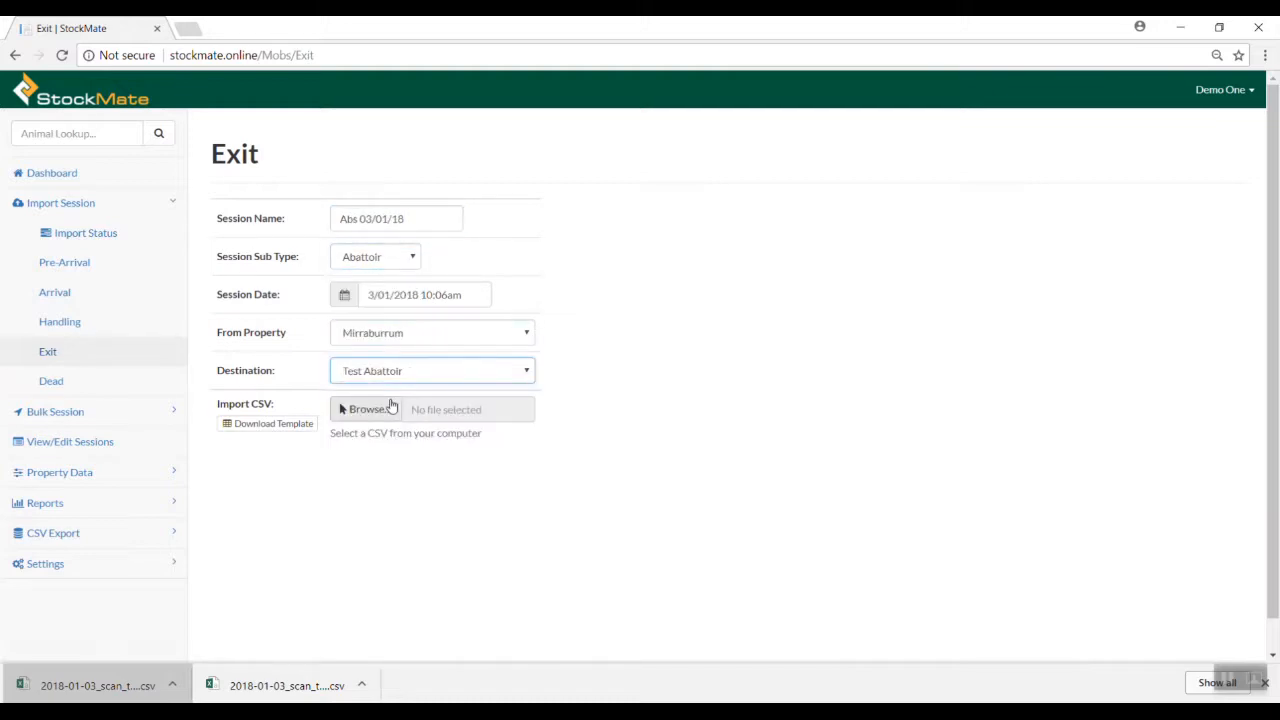
- Import the valid record from 2018-01-03_exit-abatoir.csv into the Exit session and open the session for review
left_click(365, 409)
left_click(248, 189)
left_click(493, 389)
left_click(298, 502)
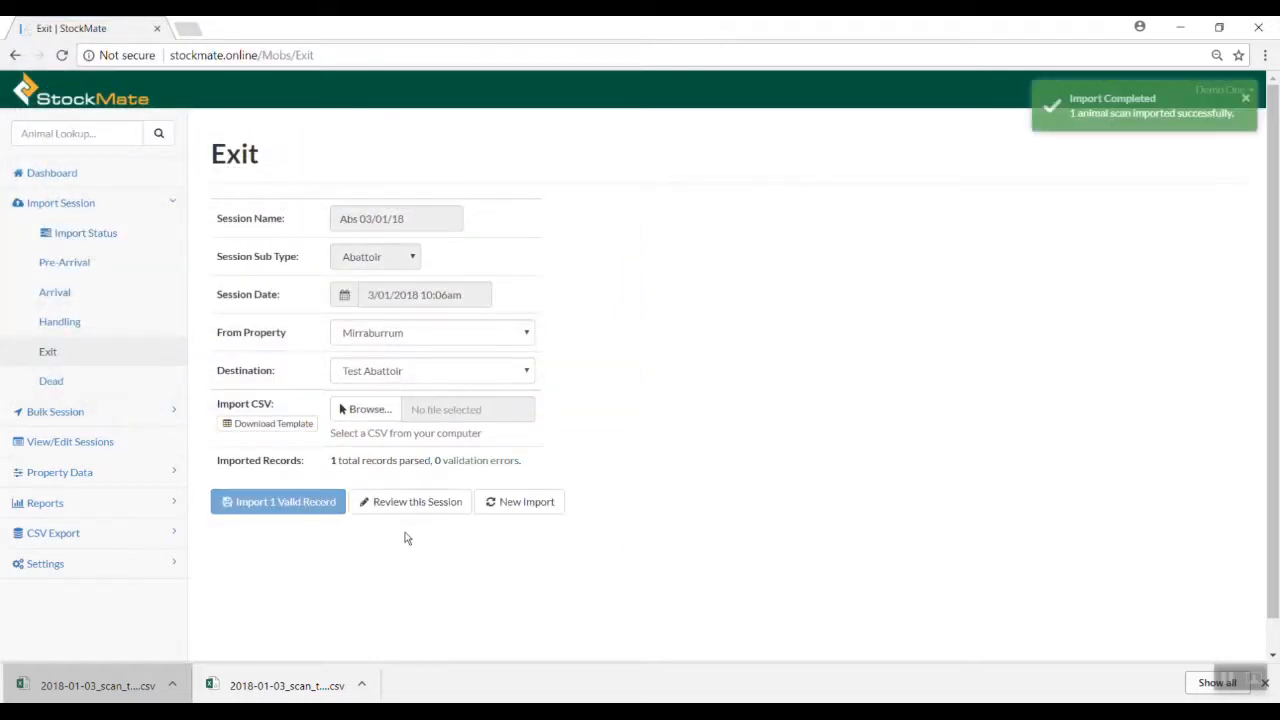
left_click(407, 503)
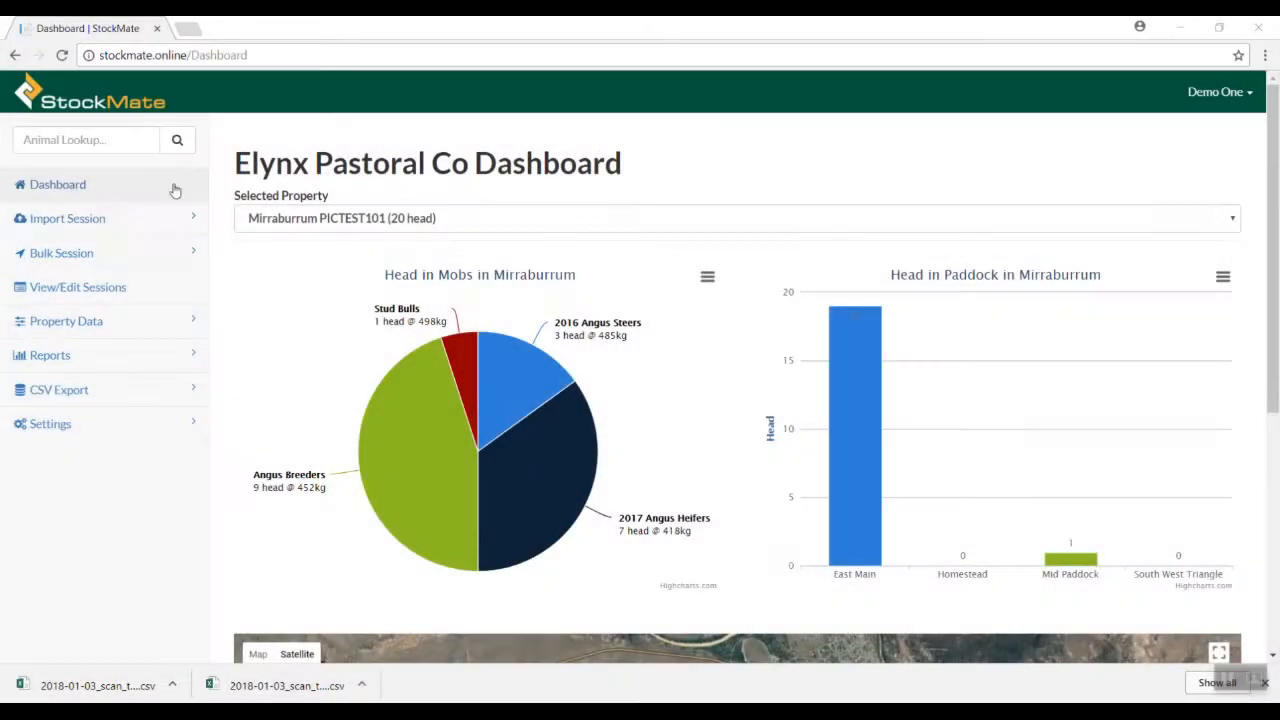
- Create a Dead import session named "January Deads" with Mirraburrum as the source property
left_click(170, 218)
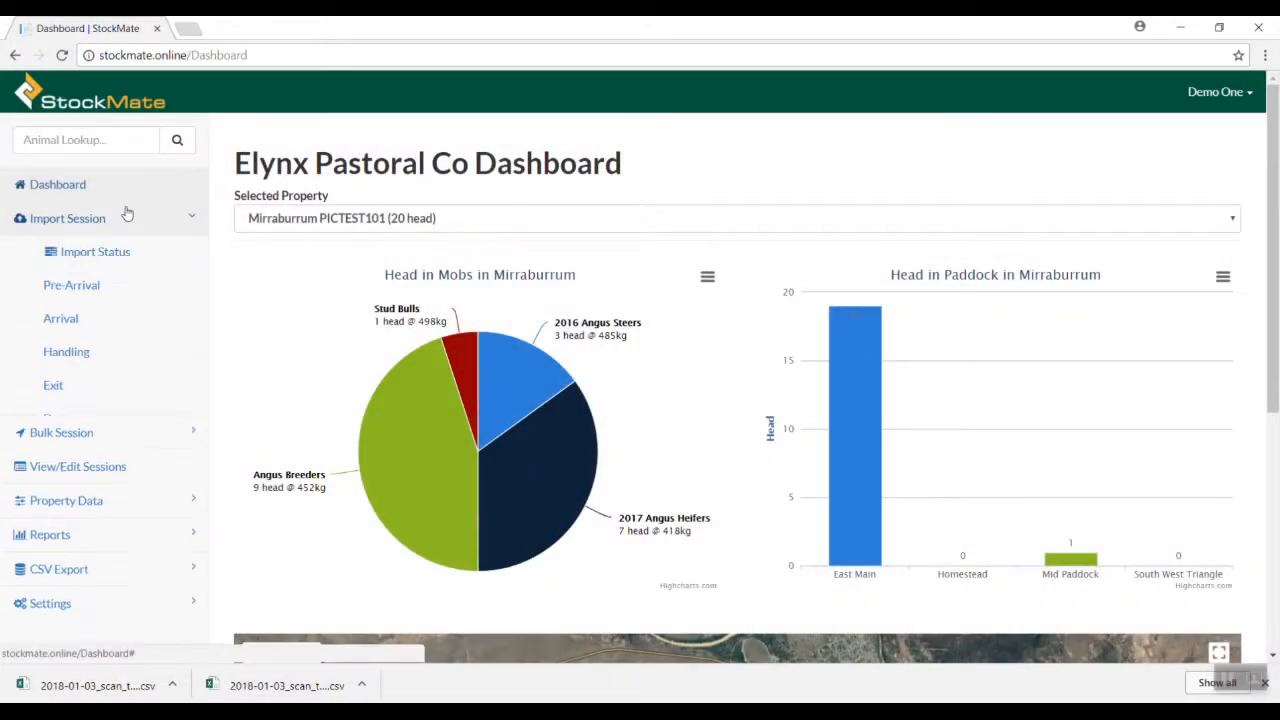
left_click(163, 418)
left_click(418, 243)
type("January Deads")
left_click(434, 325)
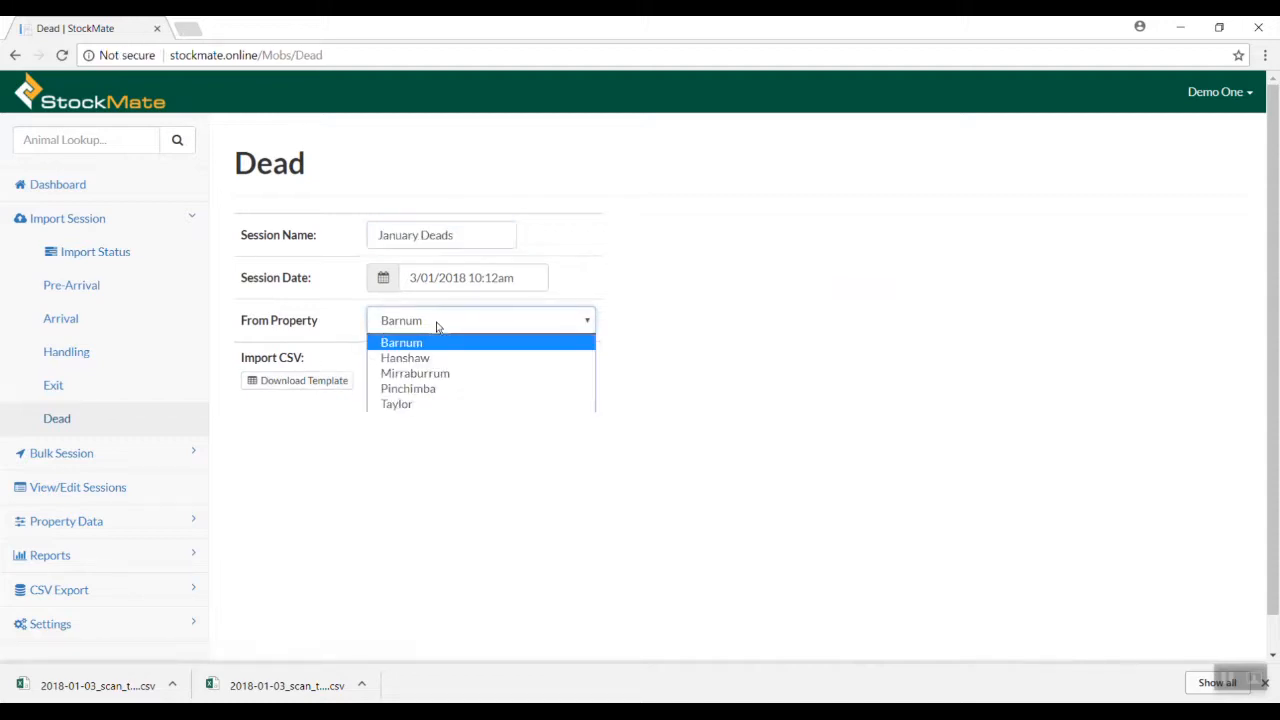
left_click(414, 371)
- Import the valid record from 2018-01-03_deads.csv into the January Deads session and open the session for review
left_click(413, 363)
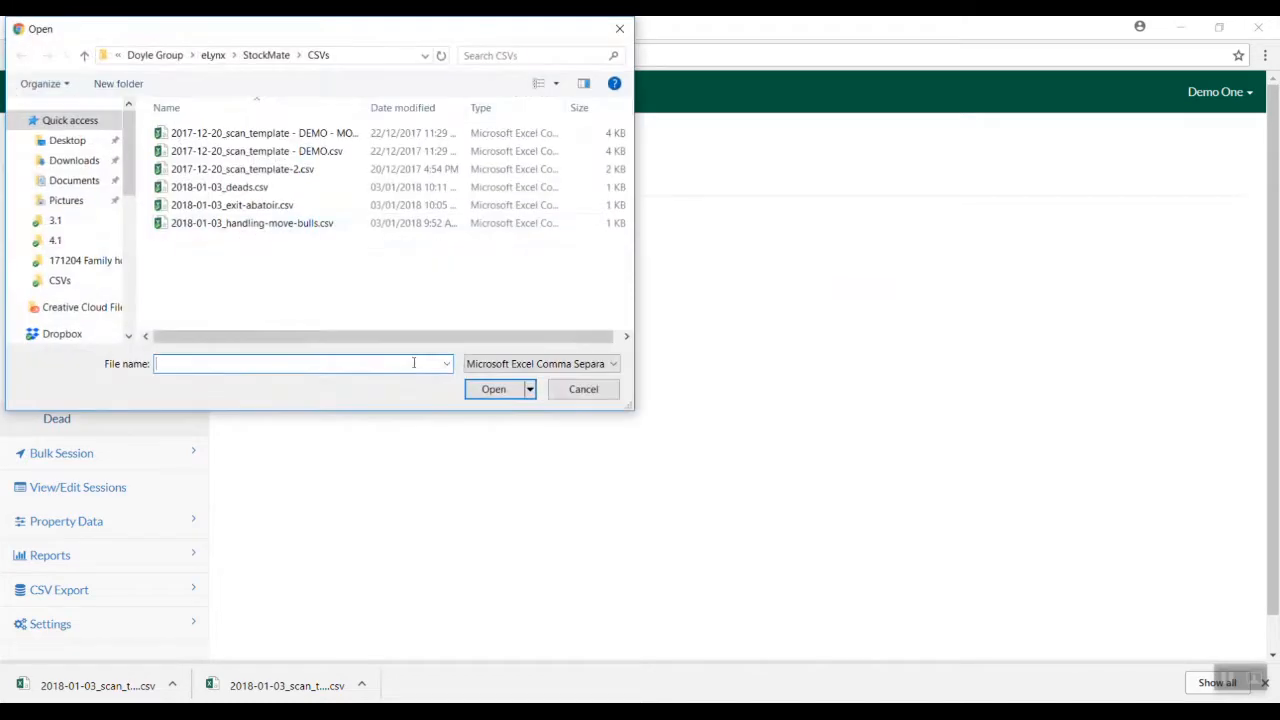
left_click(240, 188)
left_click(505, 391)
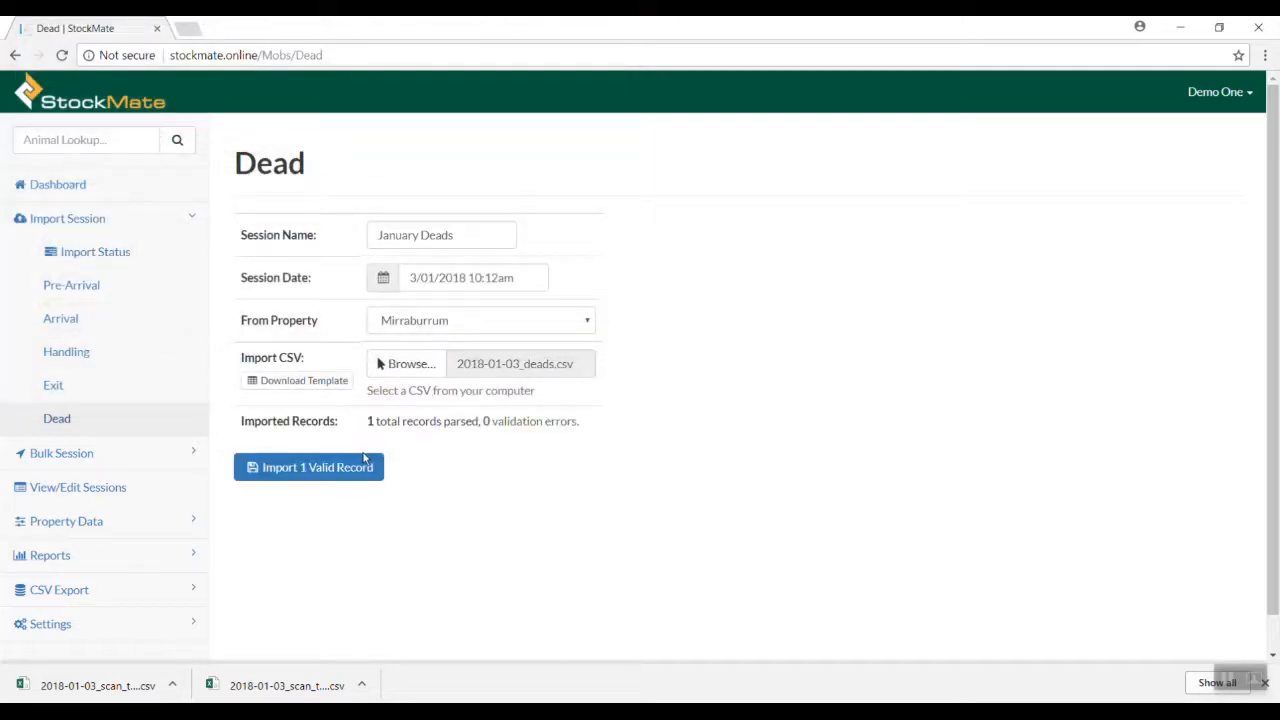
left_click(364, 460)
left_click(414, 474)
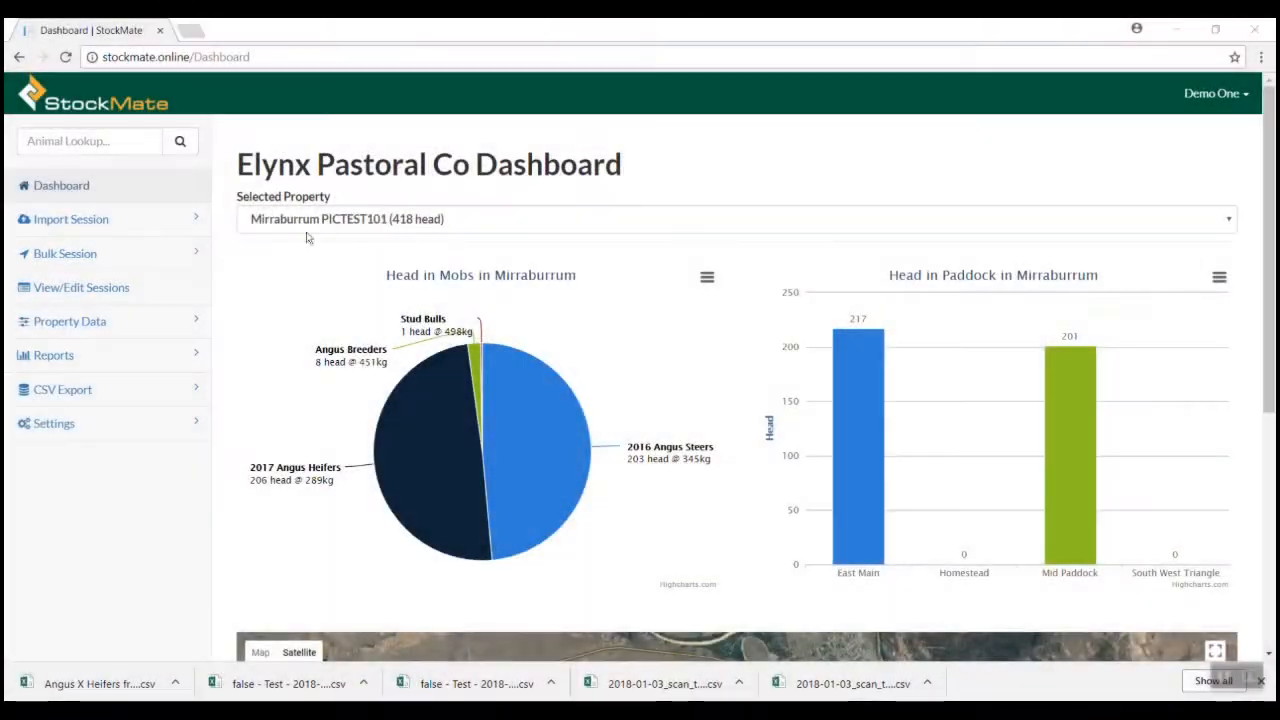
- Start a bulk Handling session named "Move Angus Steers" with the sub type Mob Movement
left_click(150, 253)
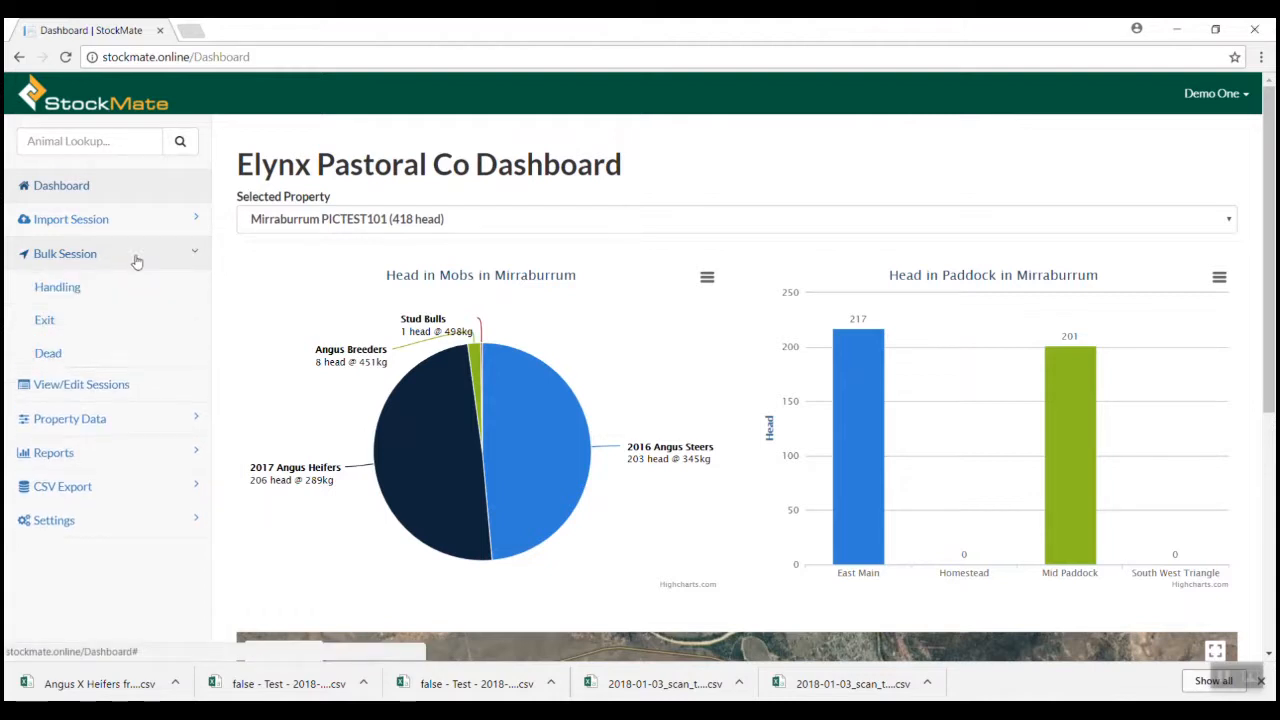
left_click(112, 288)
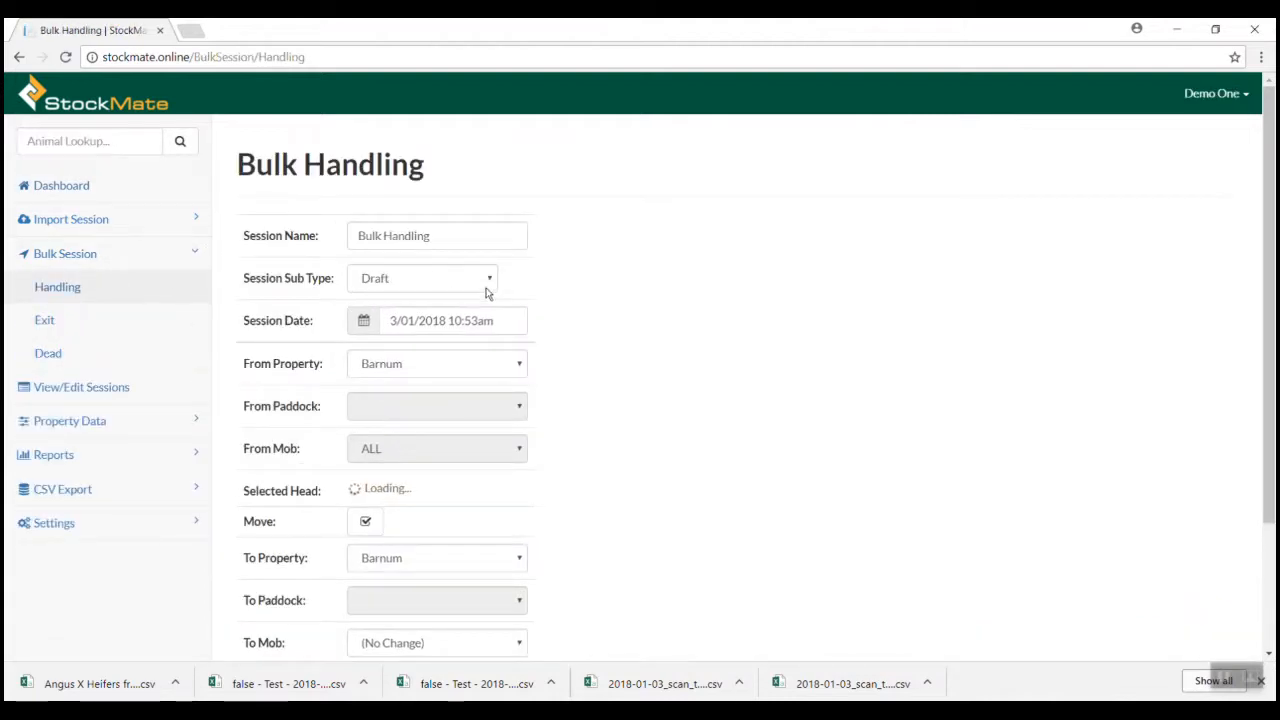
triple_click(462, 237)
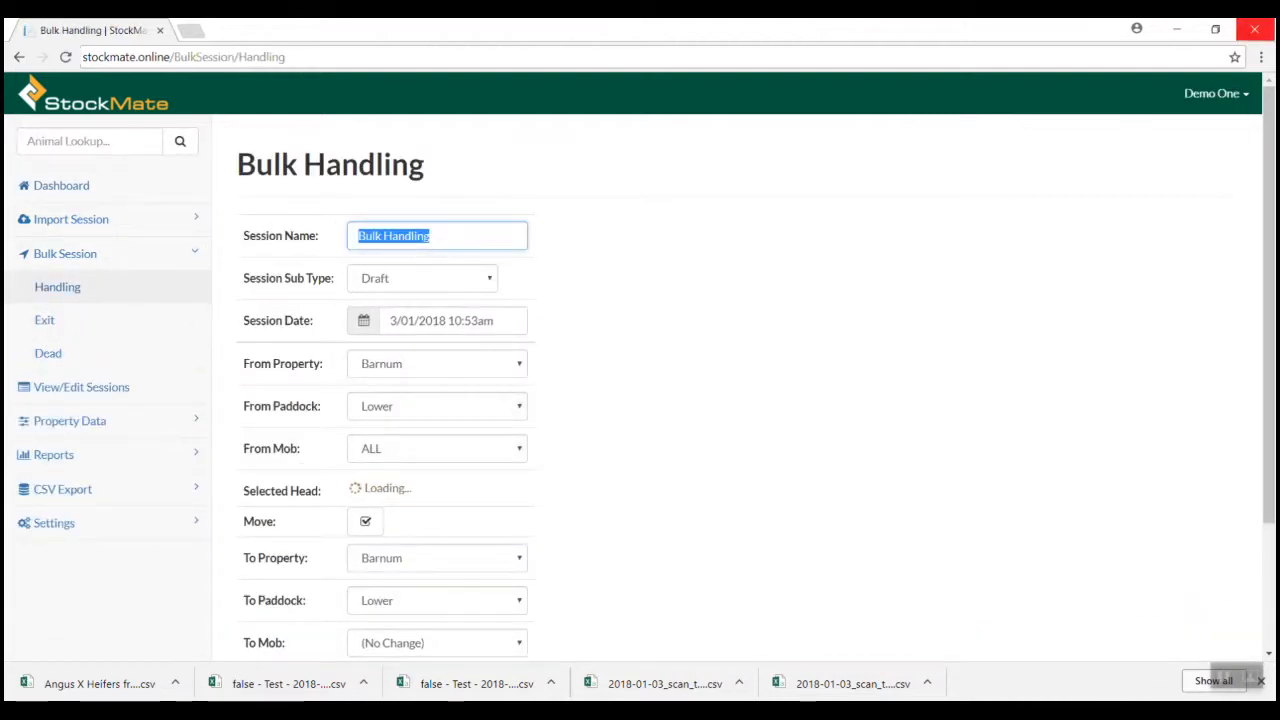
type("Move Angus Steers")
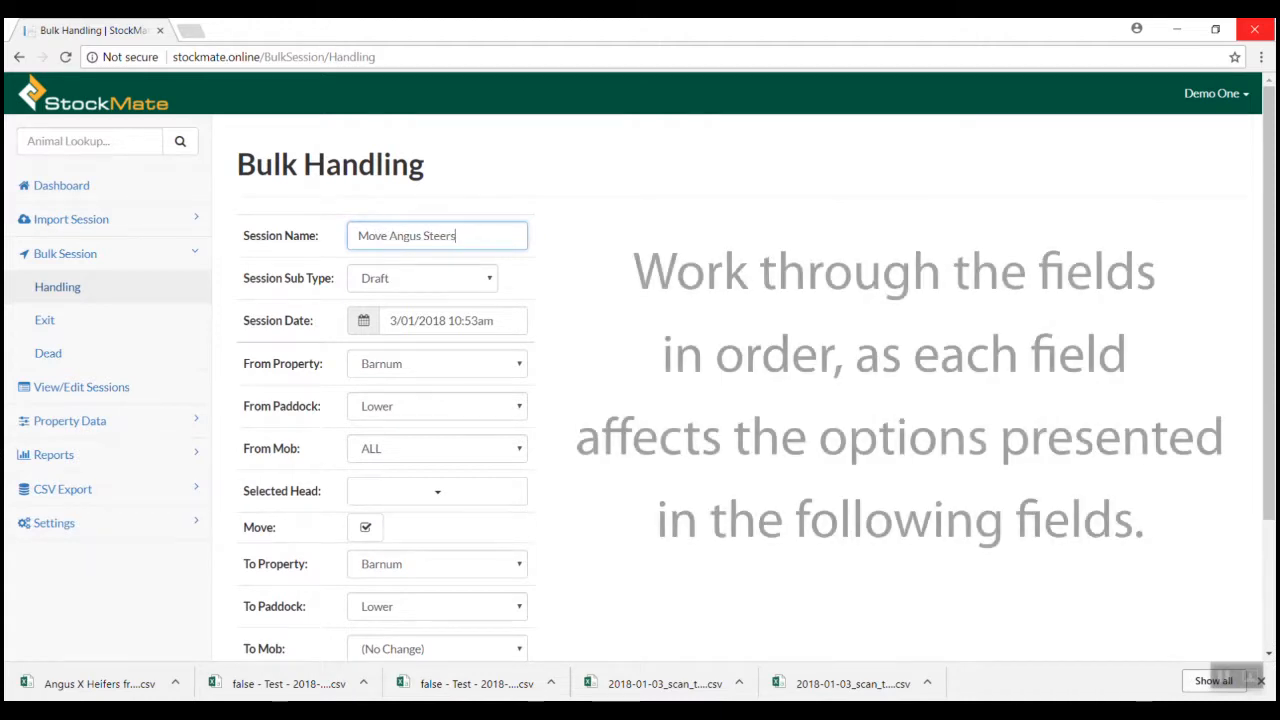
left_click(448, 278)
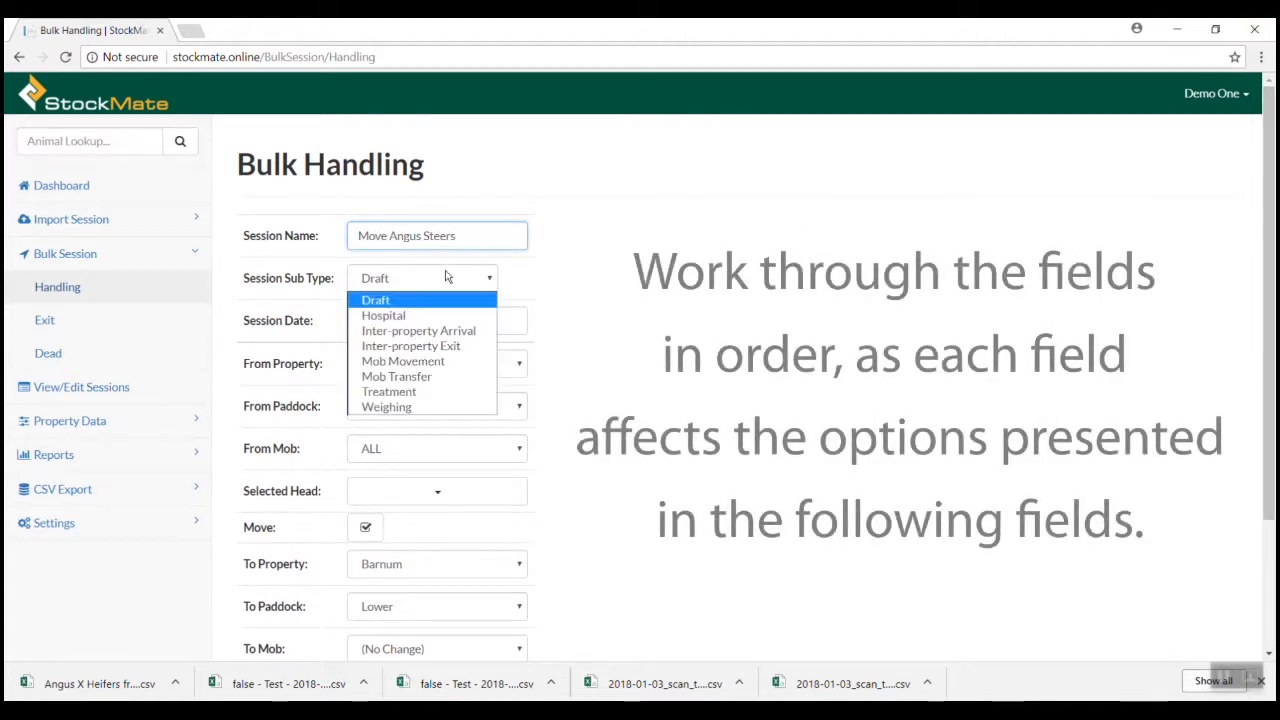
left_click(434, 363)
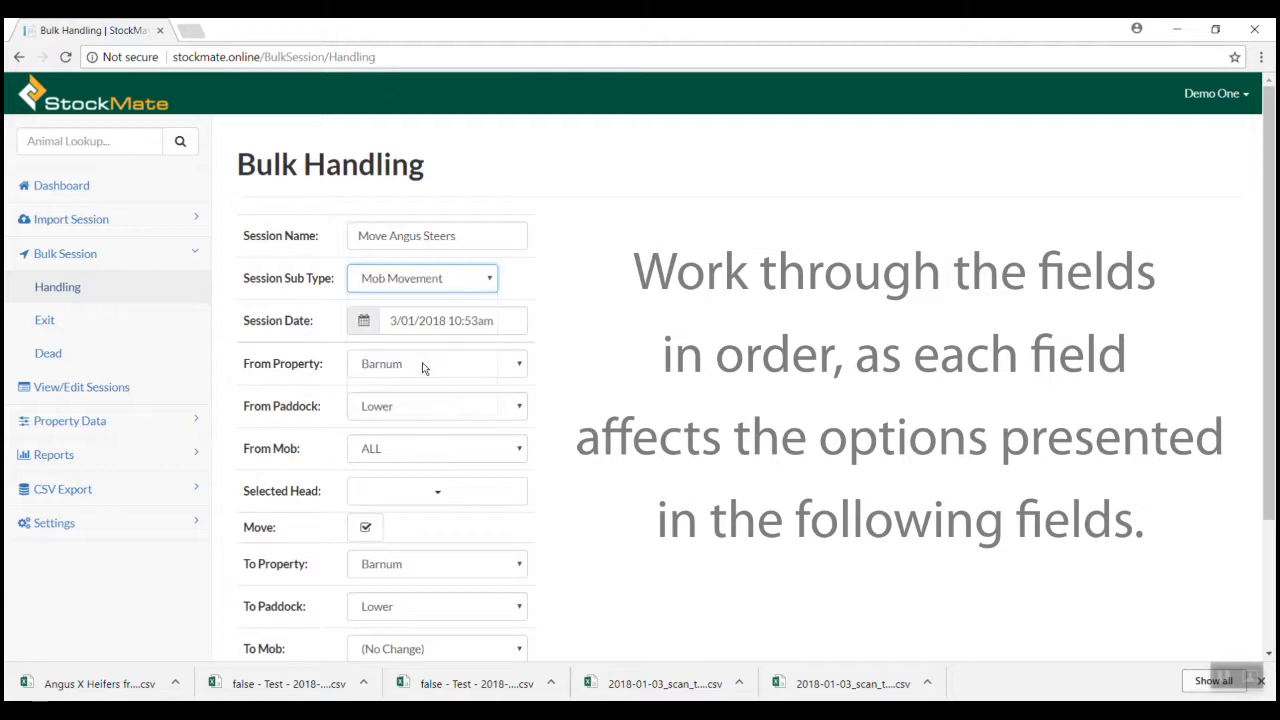
- Set the source of the bulk move to property Mirraburrum, Mid Paddock, and the 2016 Angus Steers mob
left_click(418, 363)
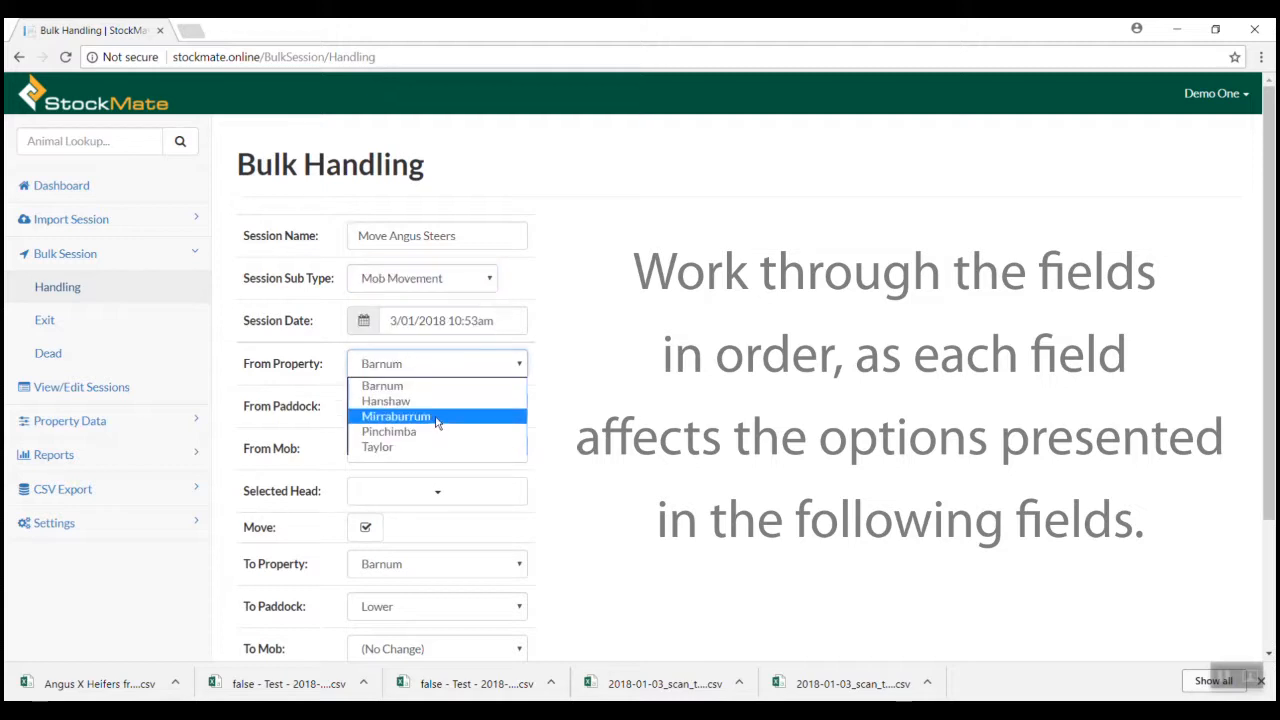
left_click(436, 418)
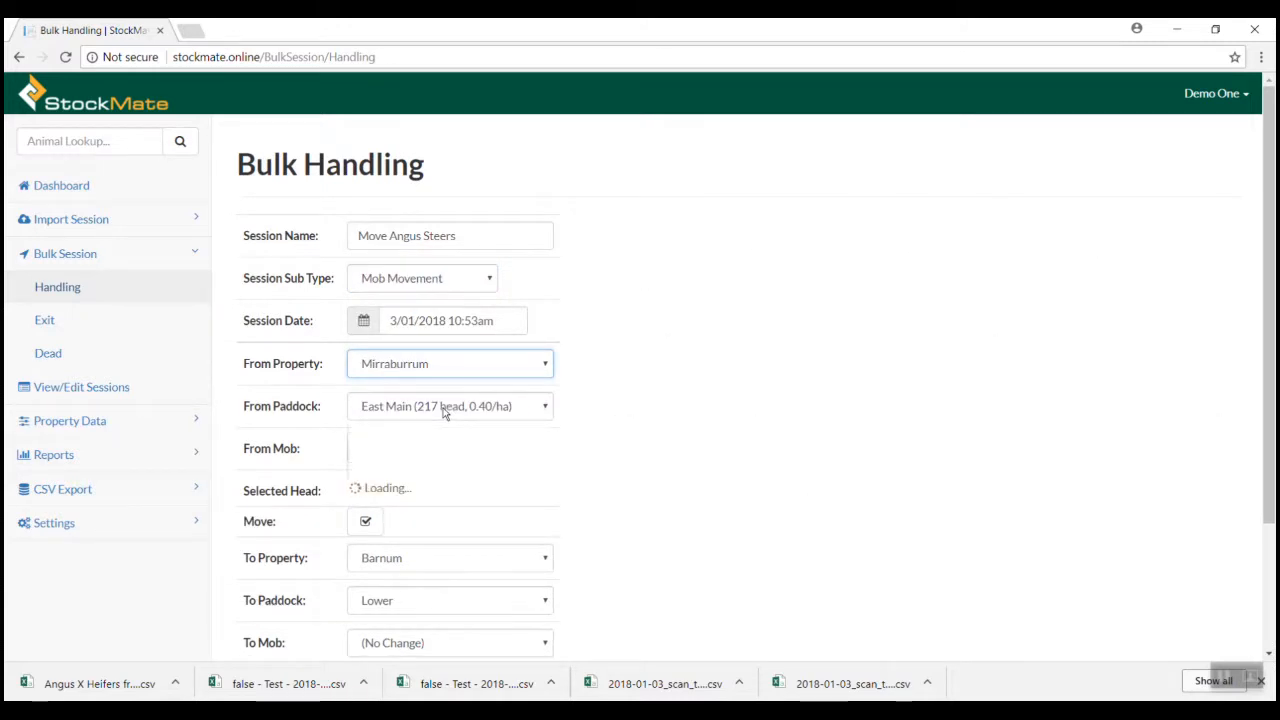
left_click(443, 408)
left_click(452, 459)
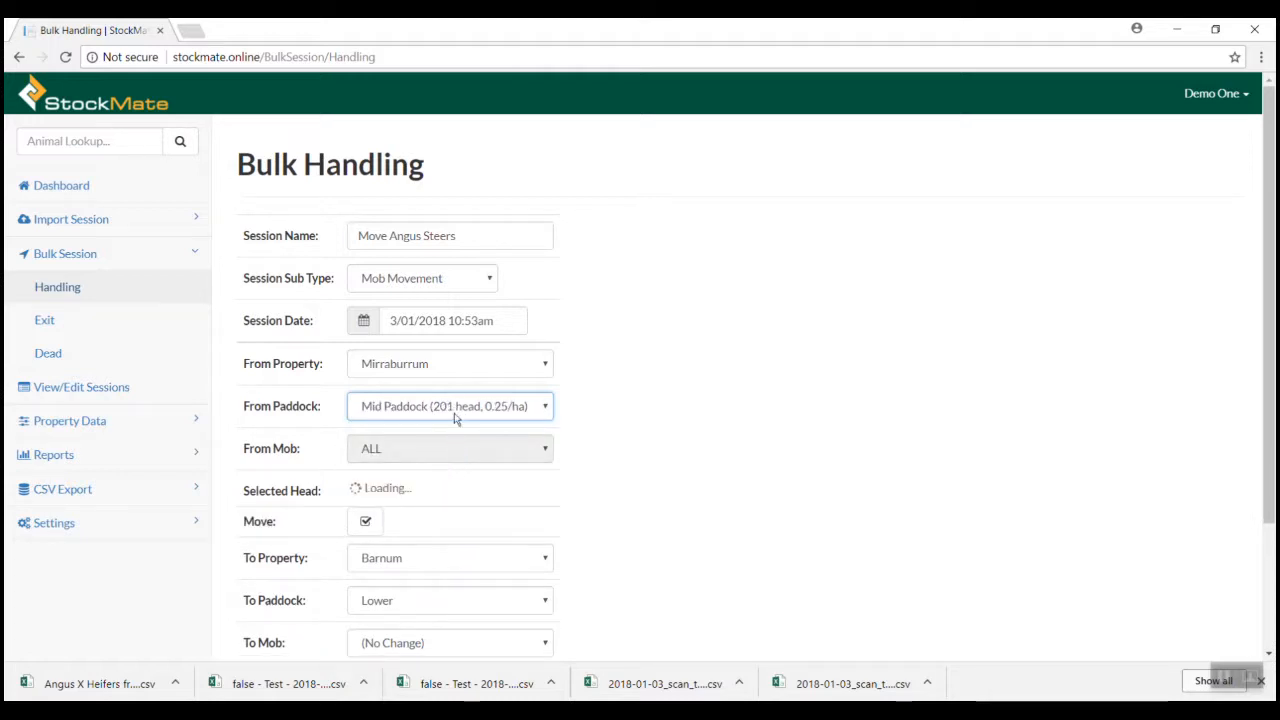
left_click(467, 447)
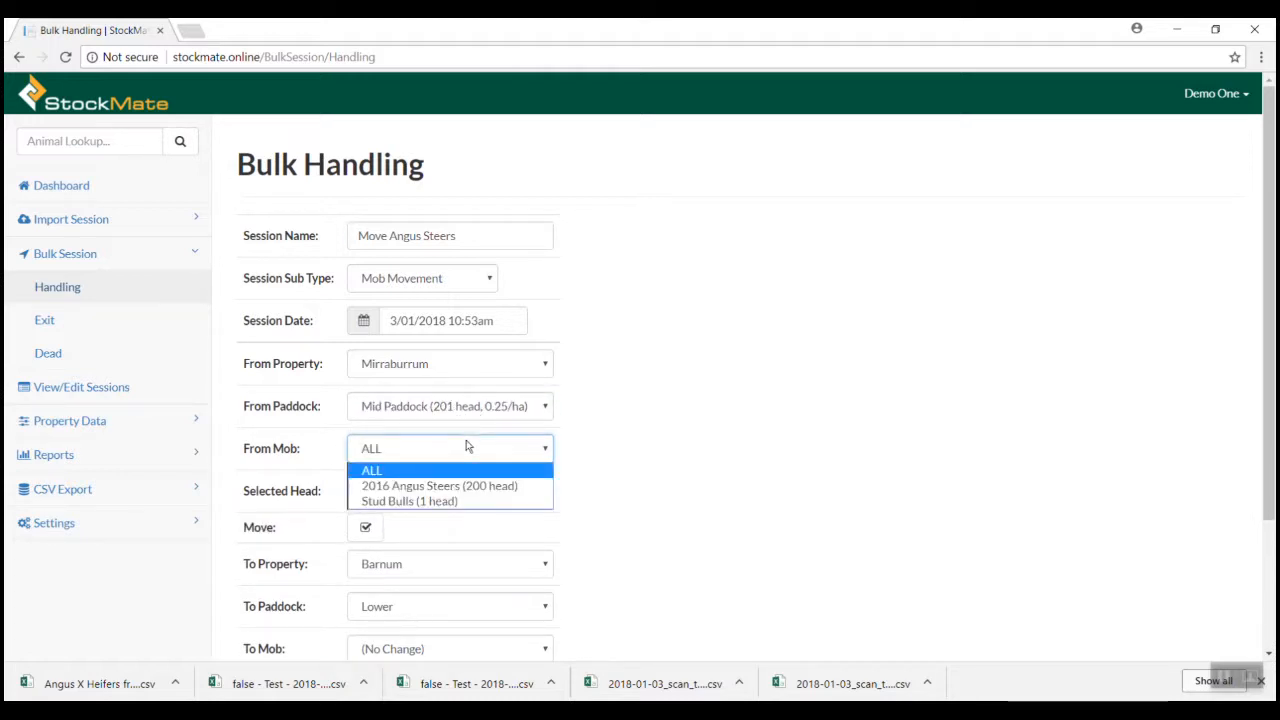
left_click(458, 486)
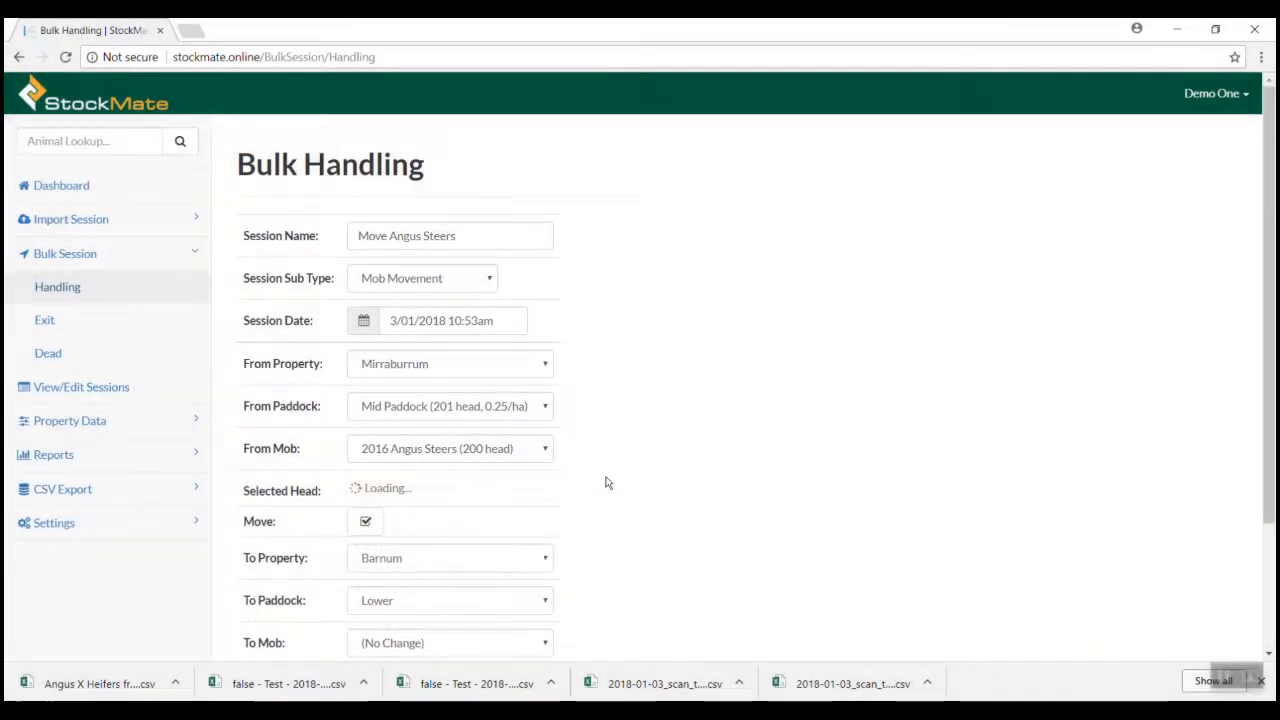
- Set the move's destination to property Mirraburrum, South West Triangle paddock, leave the mob as No Change, and save the session
scroll(605, 483, "down", 1)
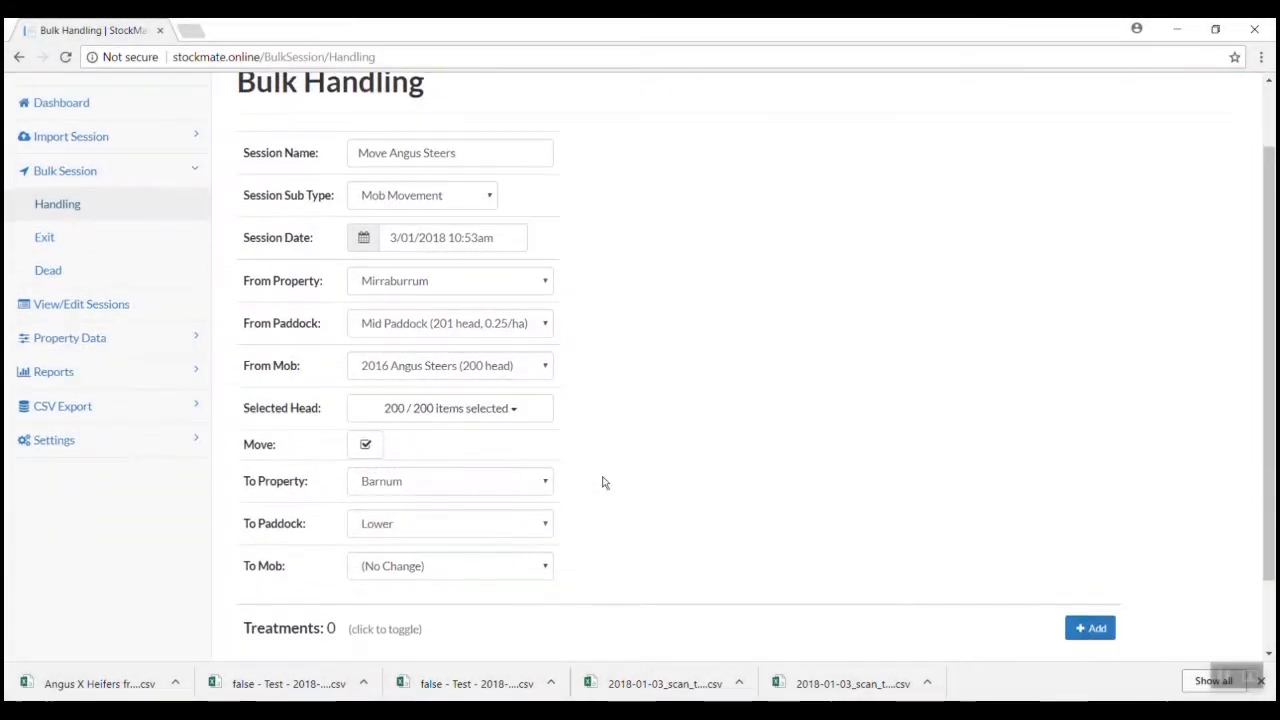
left_click(423, 488)
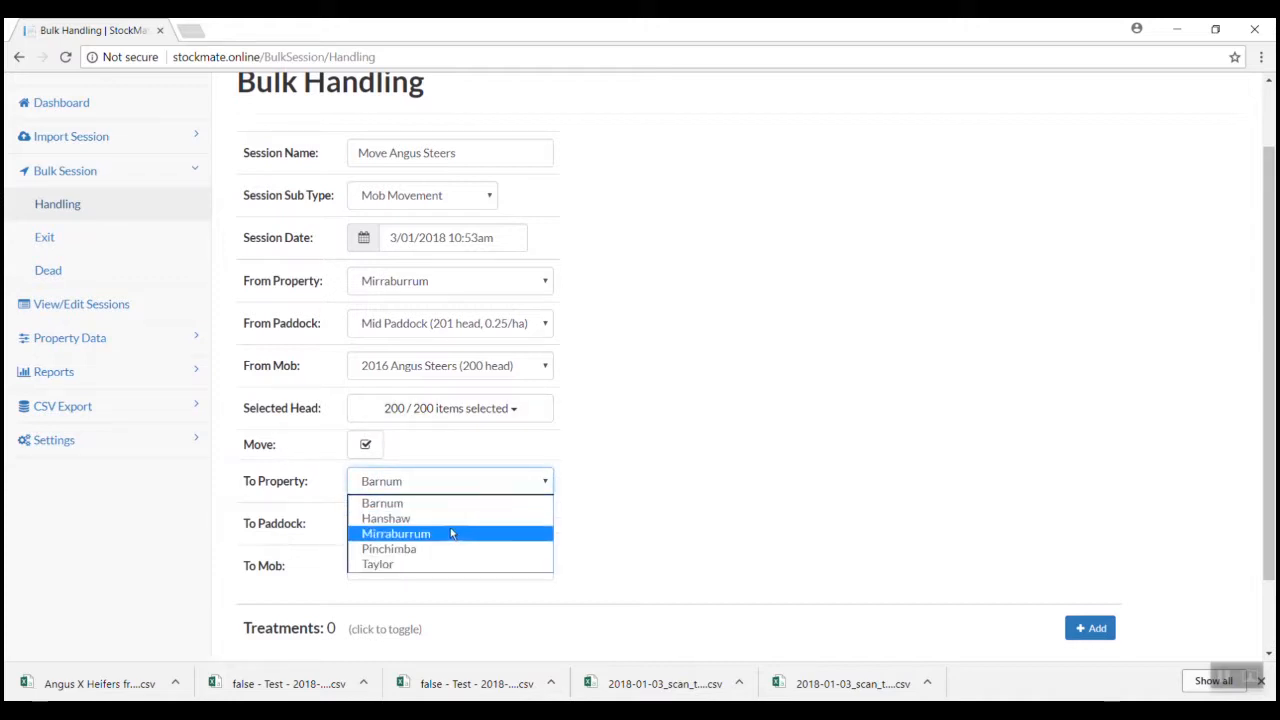
left_click(446, 536)
left_click(445, 525)
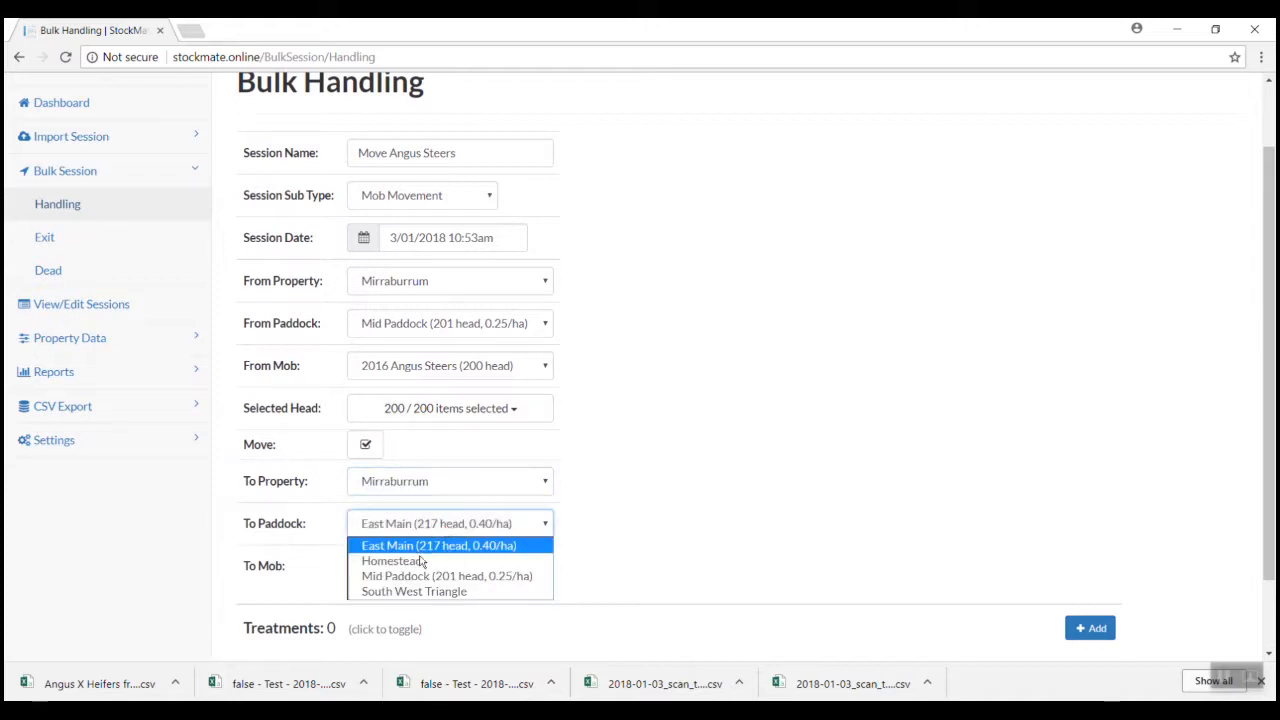
left_click(414, 591)
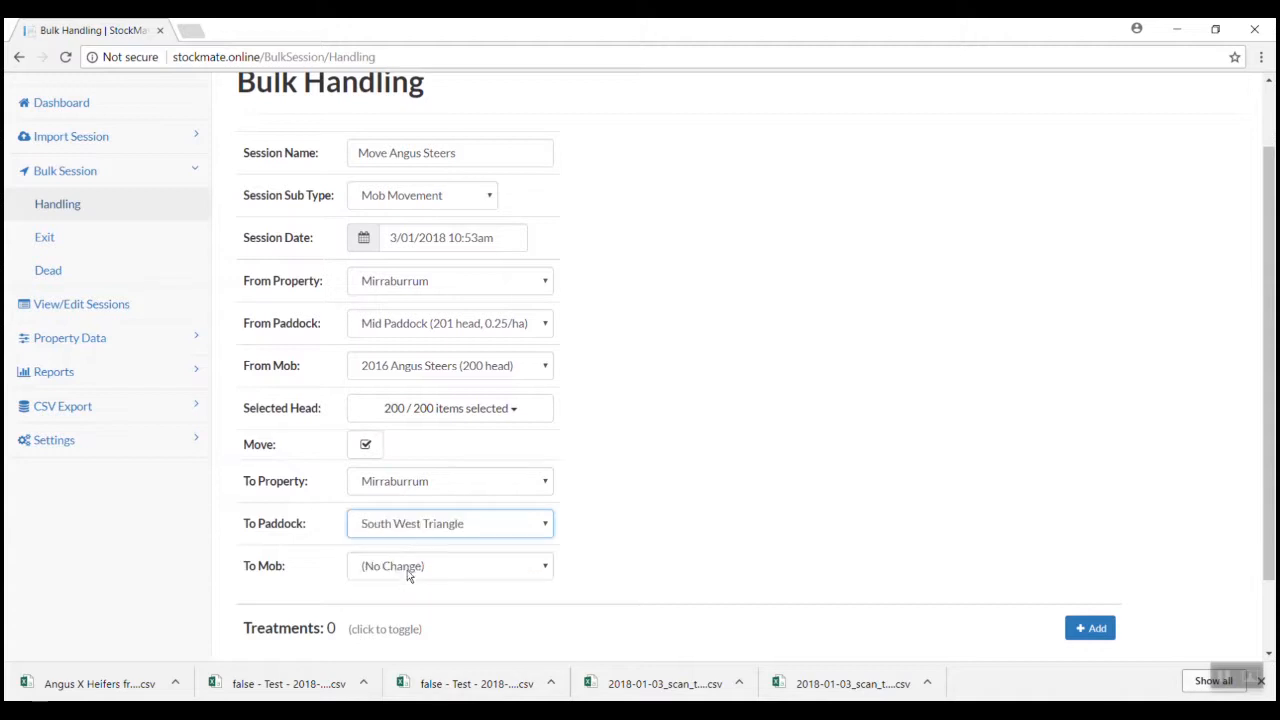
left_click(407, 568)
left_click(598, 593)
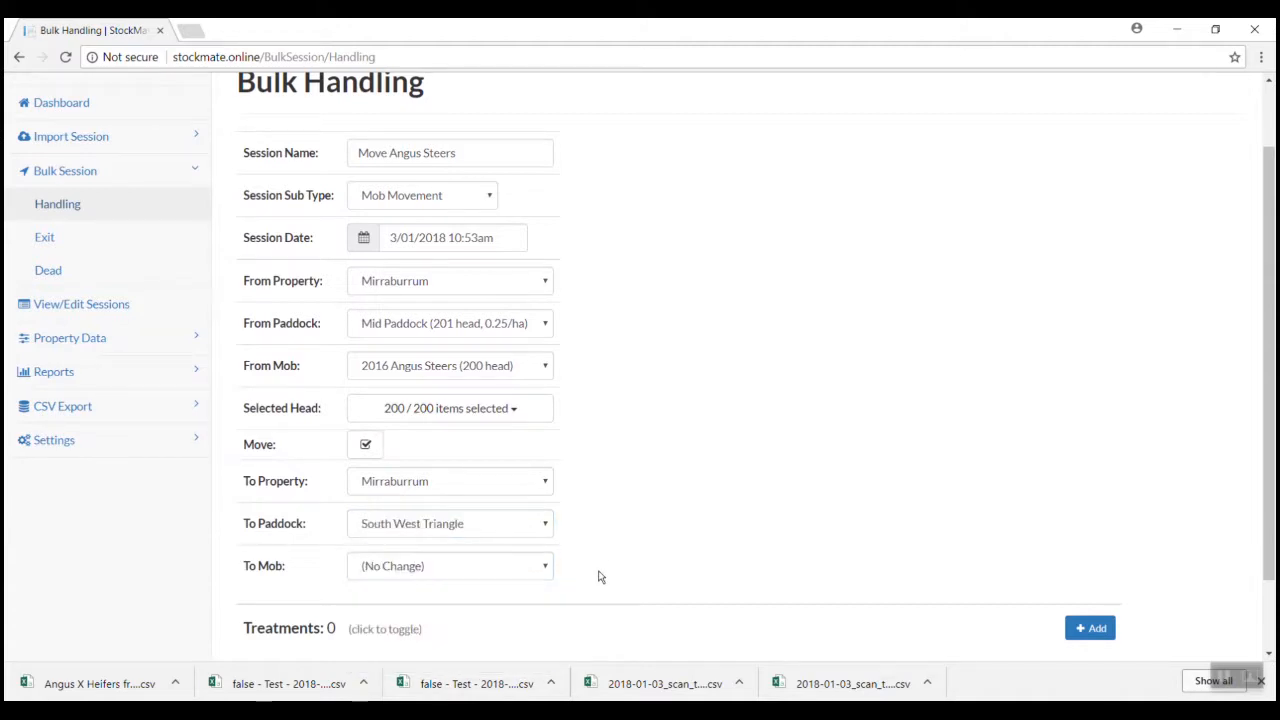
scroll(600, 577, "down", 1)
left_click(313, 600)
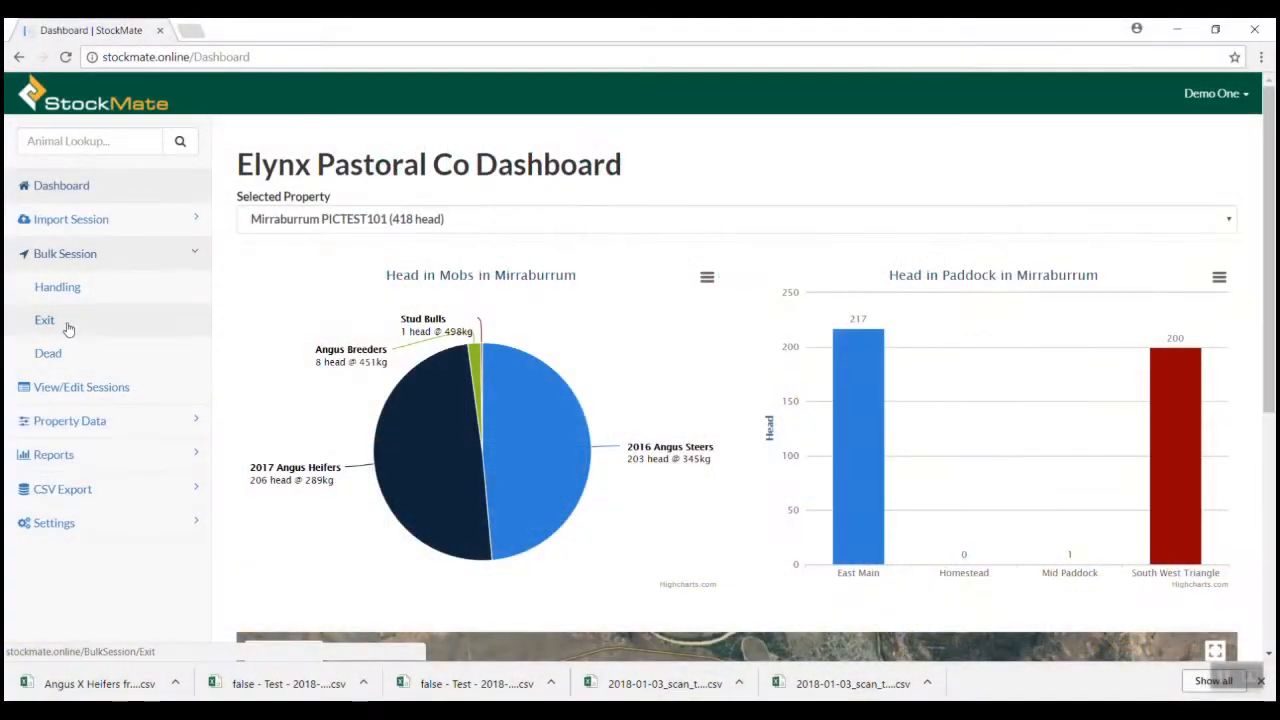
- Start a bulk Exit session named "Sale of Heifers 20180103" with the sub type Saleyard
left_click(44, 319)
triple_click(391, 237)
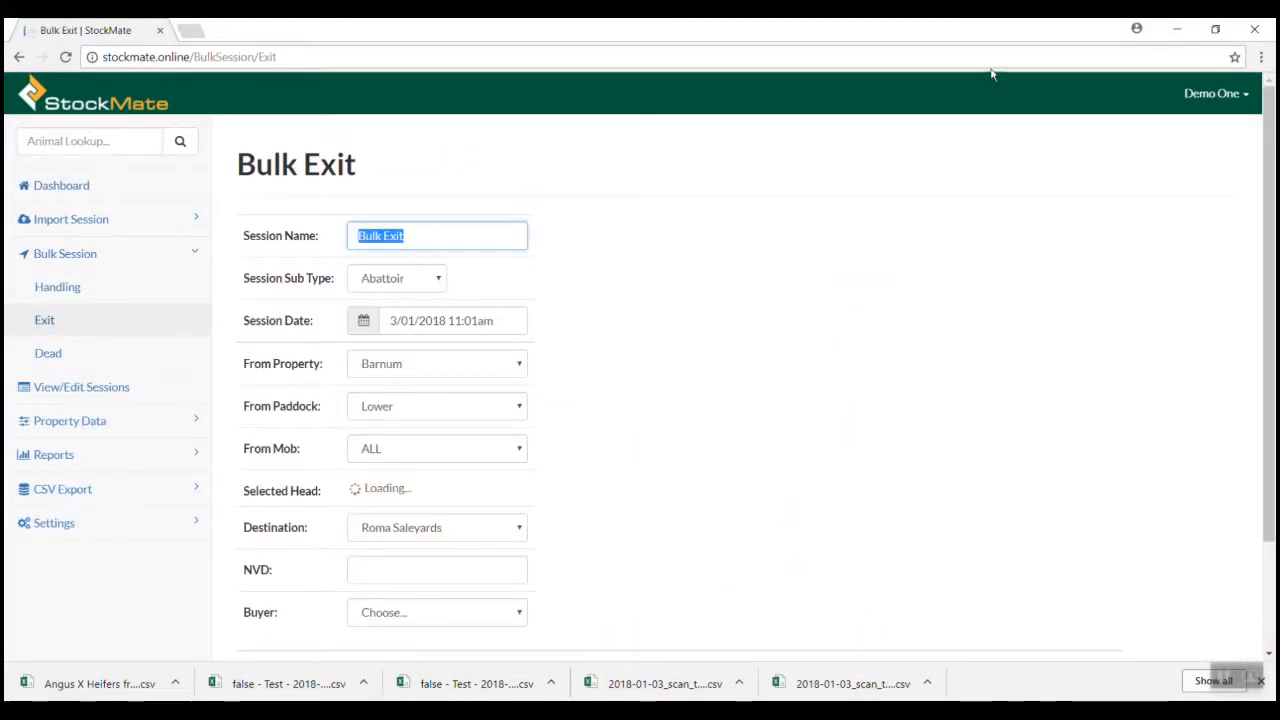
type("Sale of Heifers 20180103")
left_click(424, 282)
left_click(396, 410)
- Set the source of the bulk exit to property Mirraburrum, East Main paddock, and the 2017 Angus Heifers mob
left_click(404, 367)
left_click(412, 416)
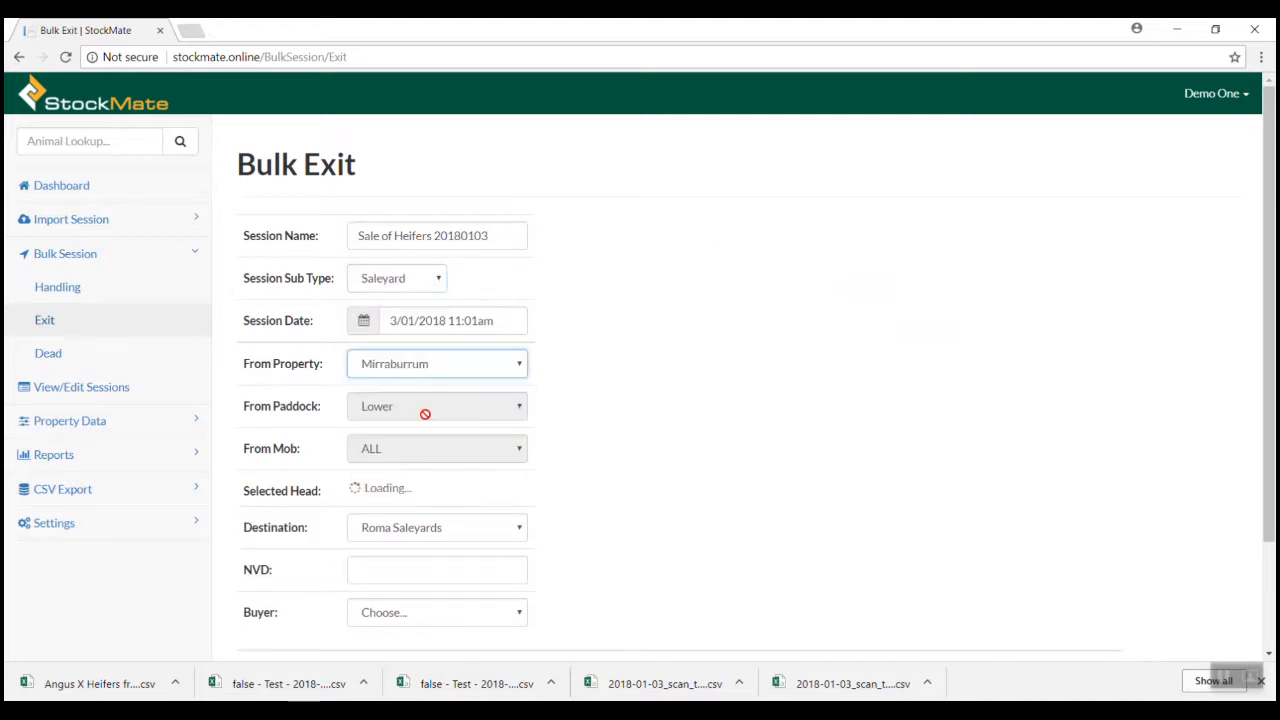
left_click(415, 452)
left_click(460, 504)
- Clear the default head selection and pick six individual heifers from the start of the list for the exit
left_click(461, 500)
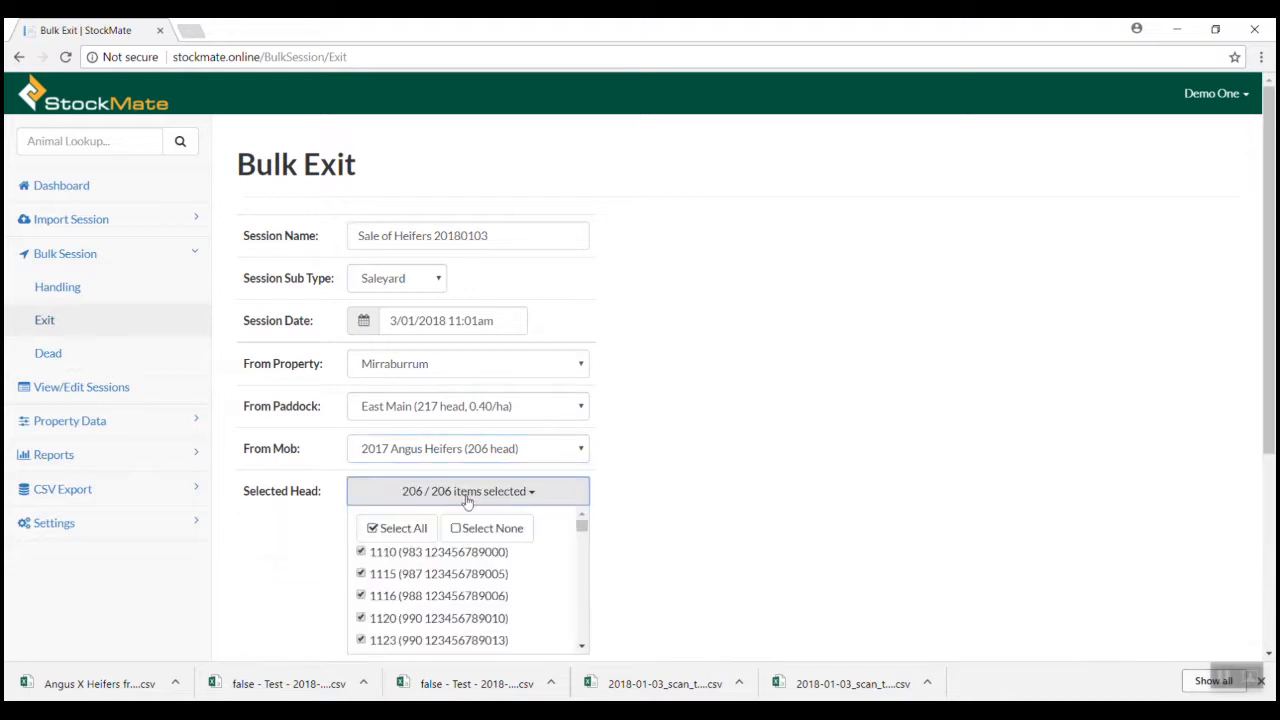
left_click(487, 528)
left_click(400, 555)
left_click(361, 596)
left_click(361, 618)
scroll(368, 608, "down", 1)
left_click(361, 580)
left_click(361, 601)
left_click(361, 645)
left_click(630, 505)
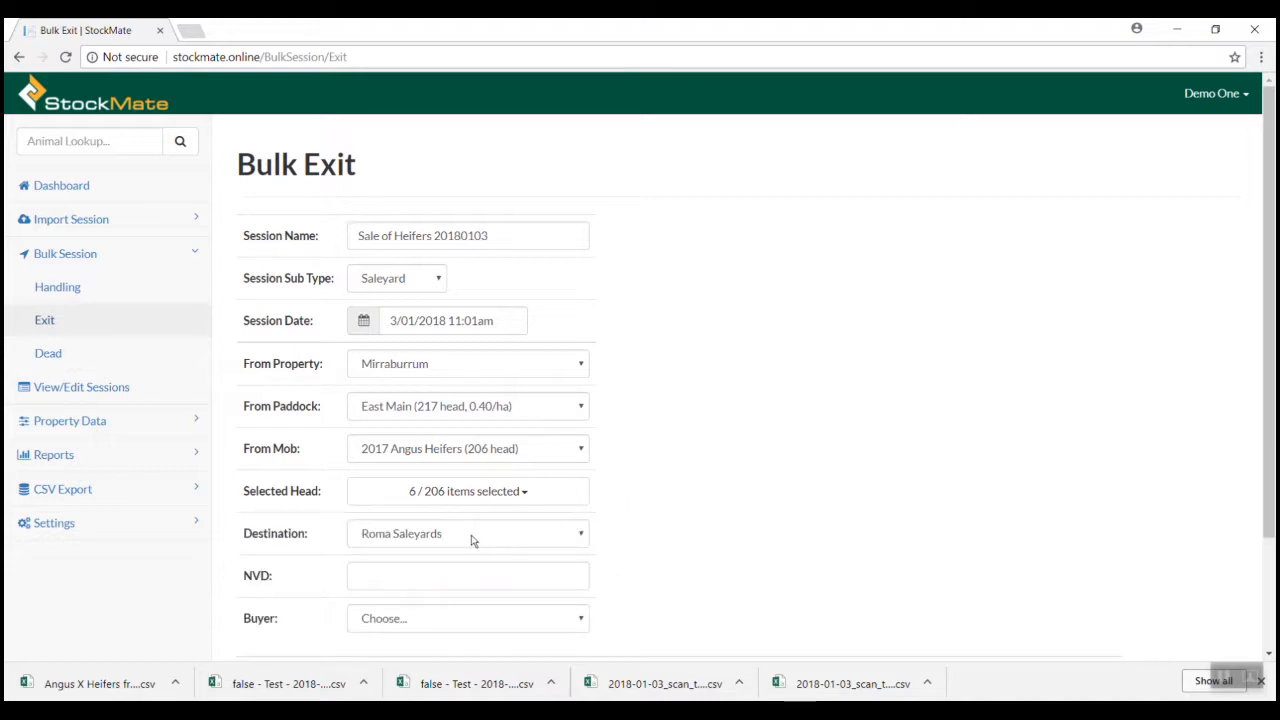
- Enter the sale's NVD number and choose the buyer for the heifers
left_click(429, 574)
type("98765432")
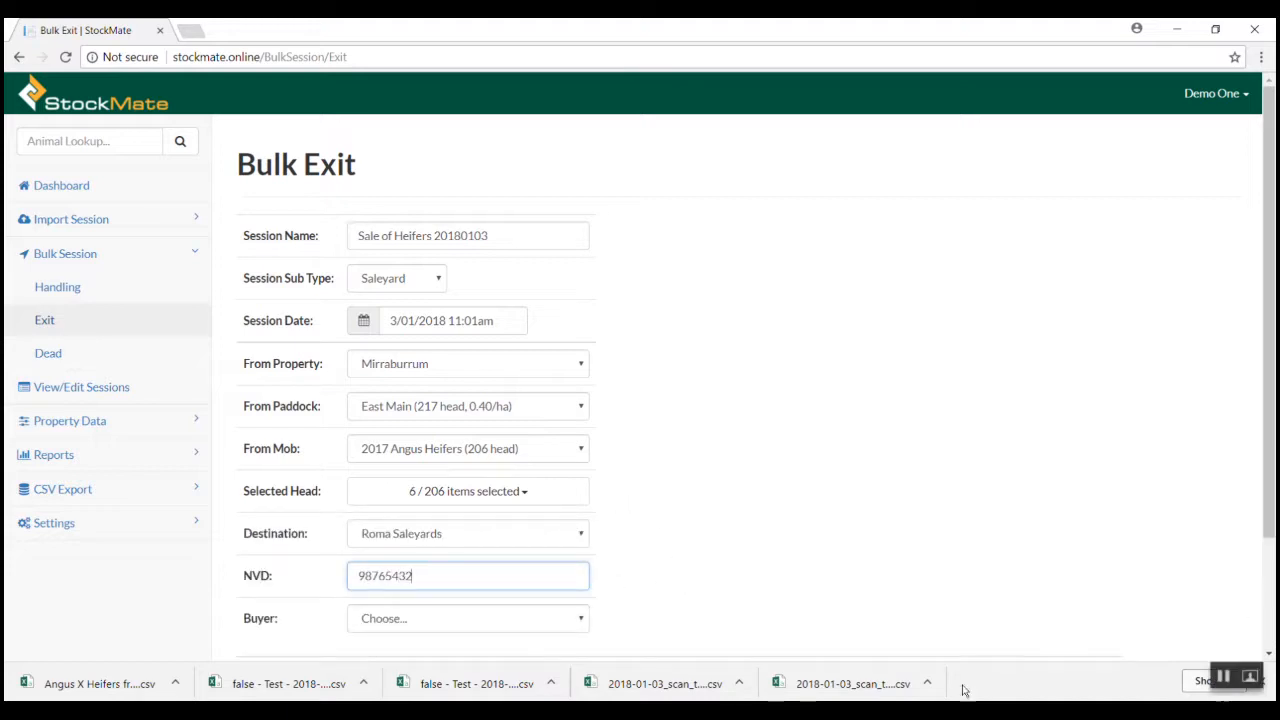
left_click(440, 618)
left_click(430, 656)
left_click(674, 528)
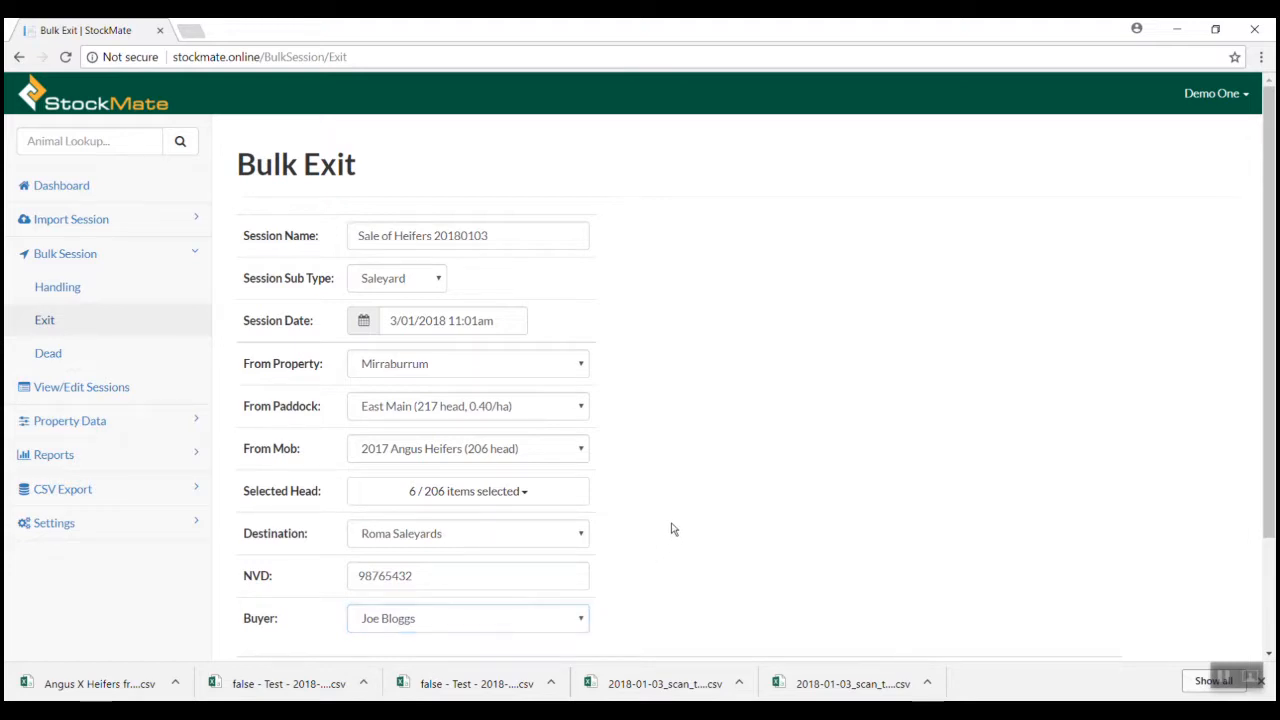
- Add a Vit ADE treatment with a dose of 10 to the bulk exit and save the session
scroll(674, 528, "down", 3)
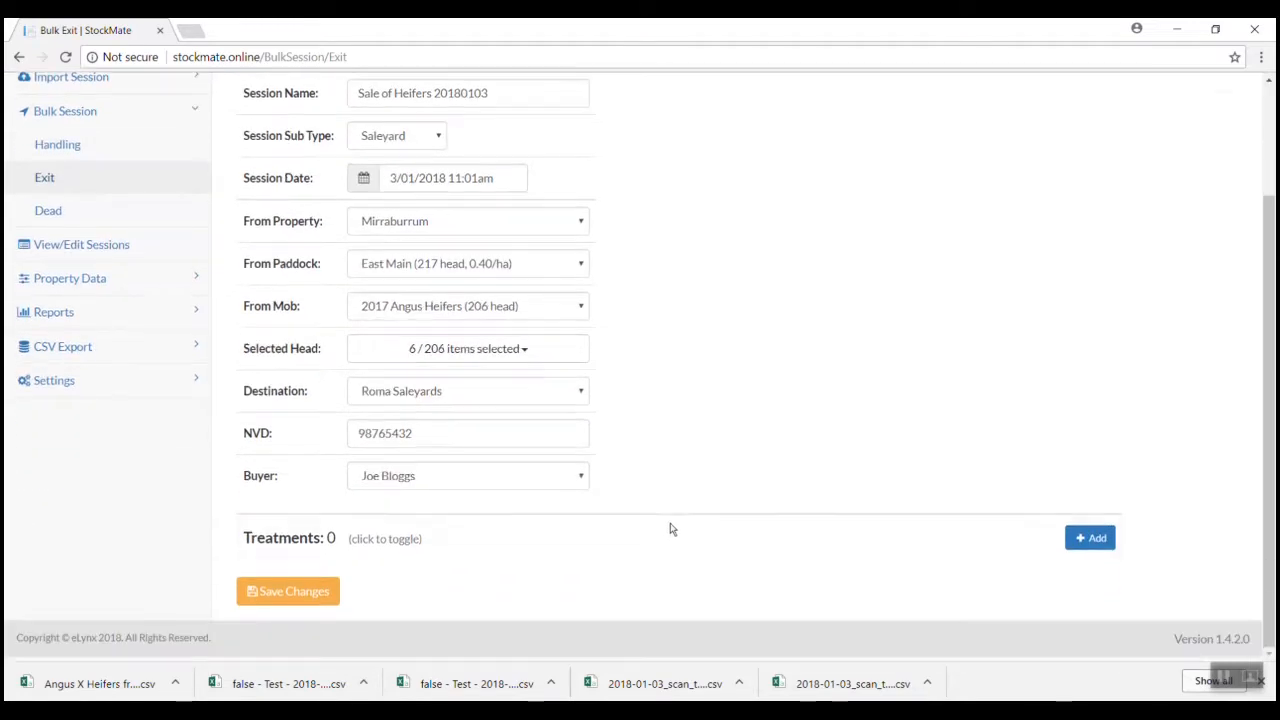
left_click(1078, 544)
left_click(368, 620)
left_click(290, 594)
left_click(928, 617)
type("10")
left_click(766, 474)
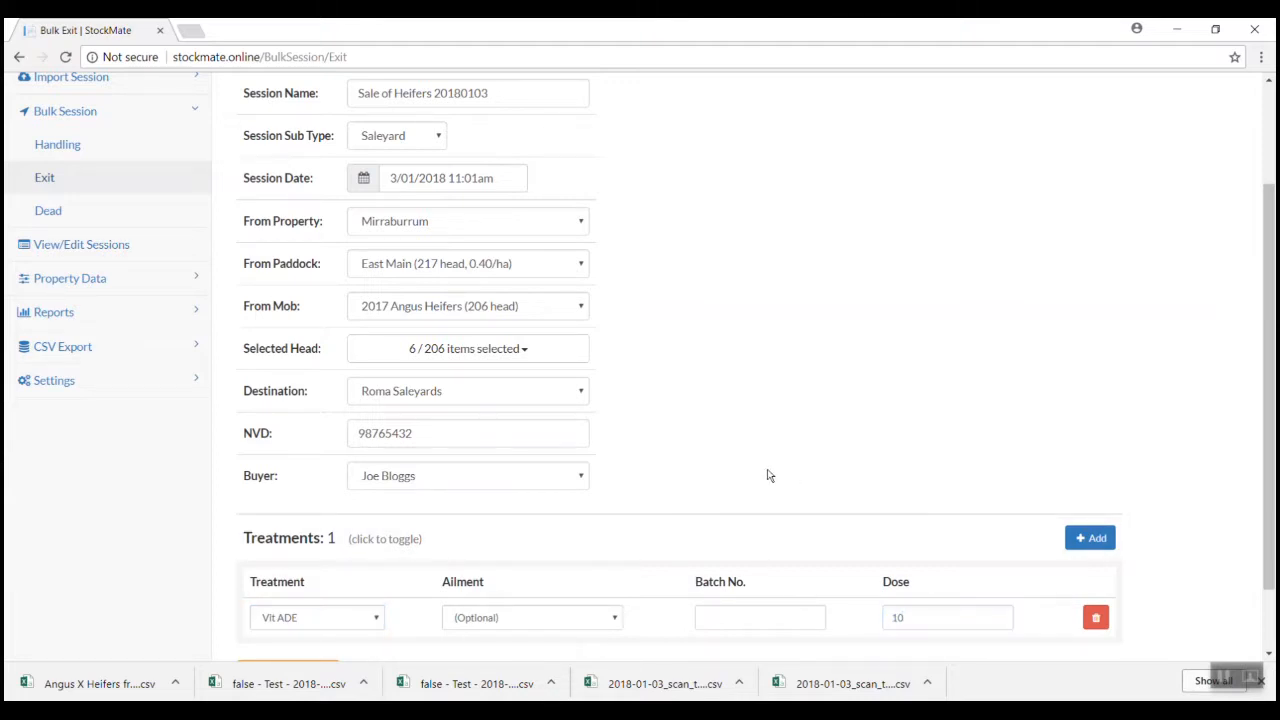
scroll(766, 474, "down", 1)
left_click(278, 592)
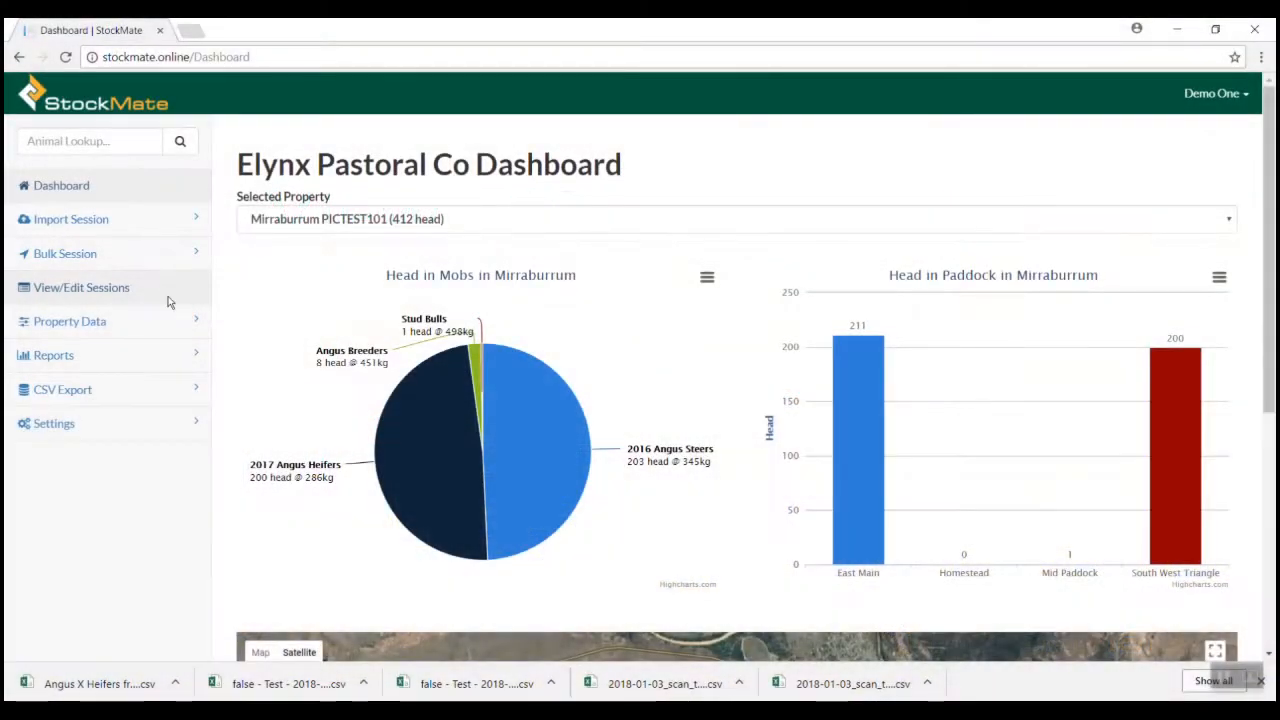
- Search the session list for "Import Steers" across all session types, with the date range starting 20/12/2017
left_click(168, 300)
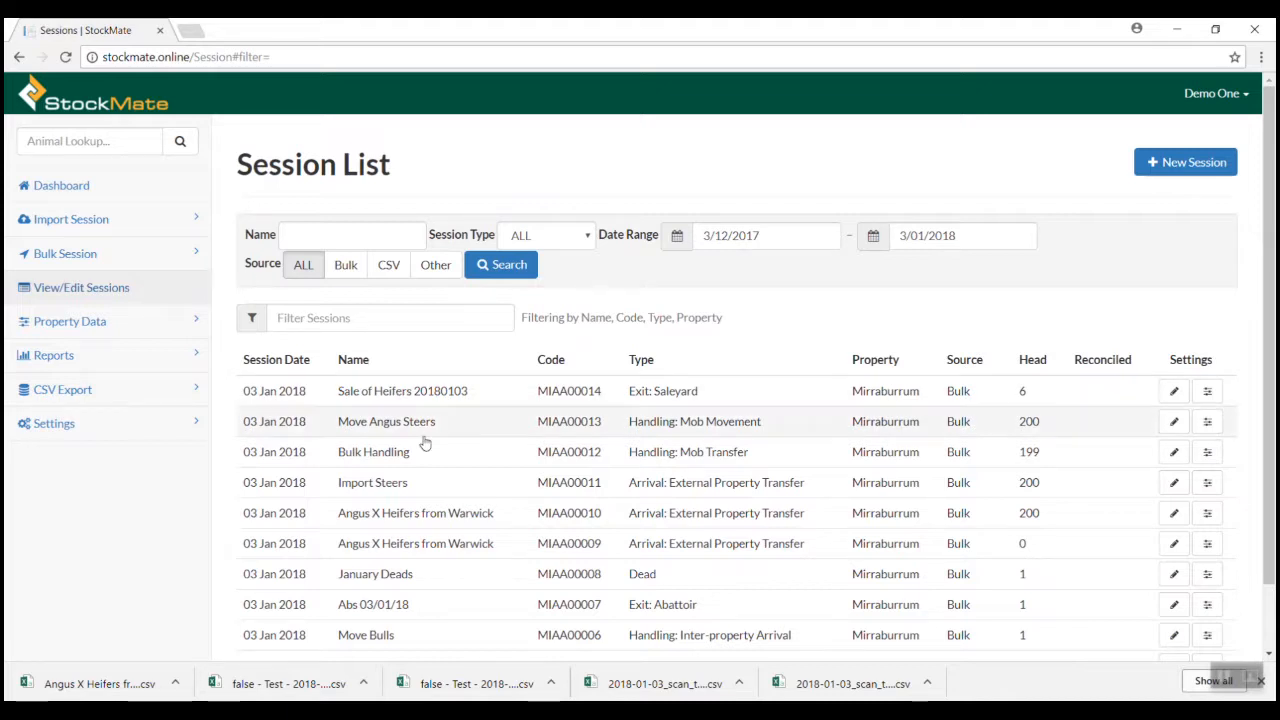
left_click(303, 233)
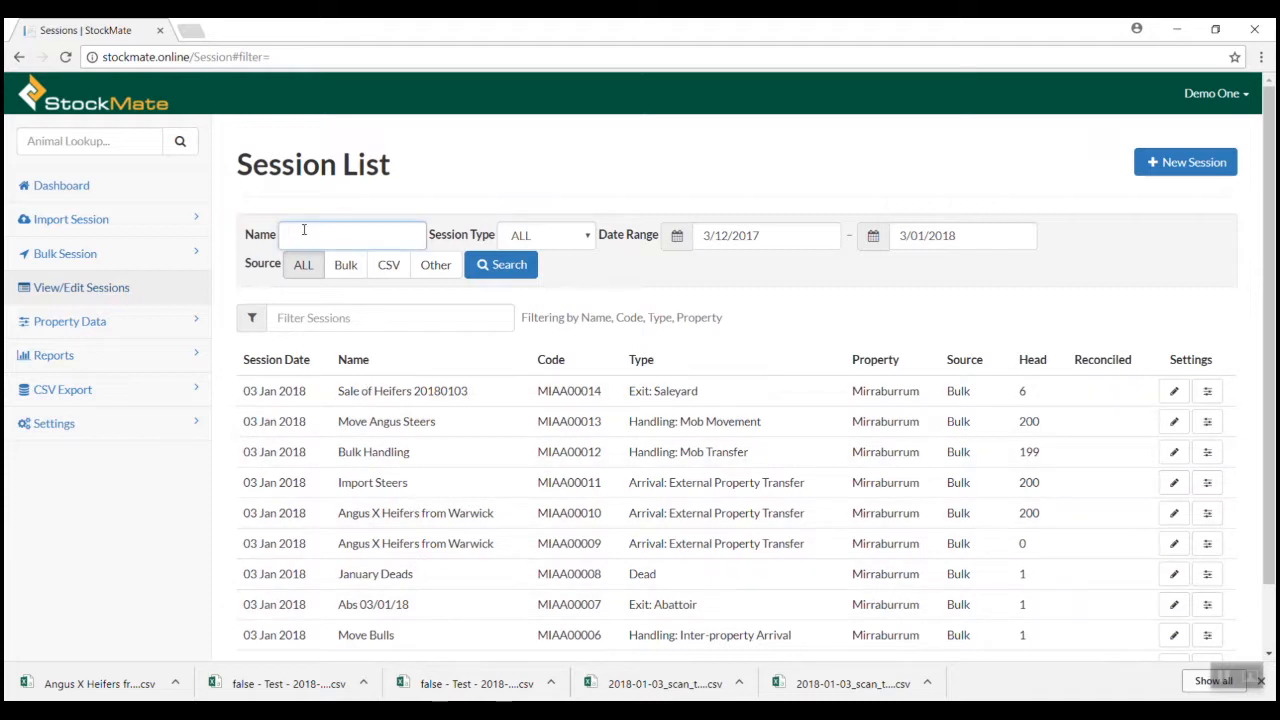
type("Import Steers")
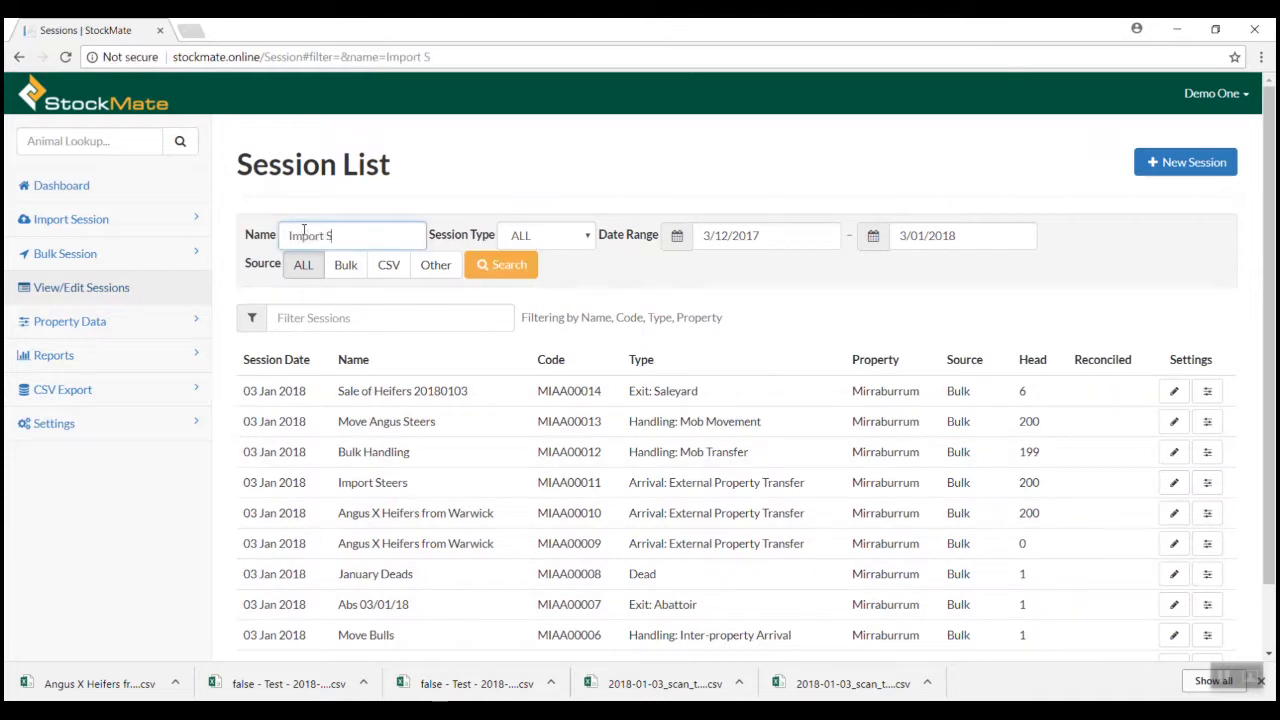
left_click(590, 236)
left_click(591, 237)
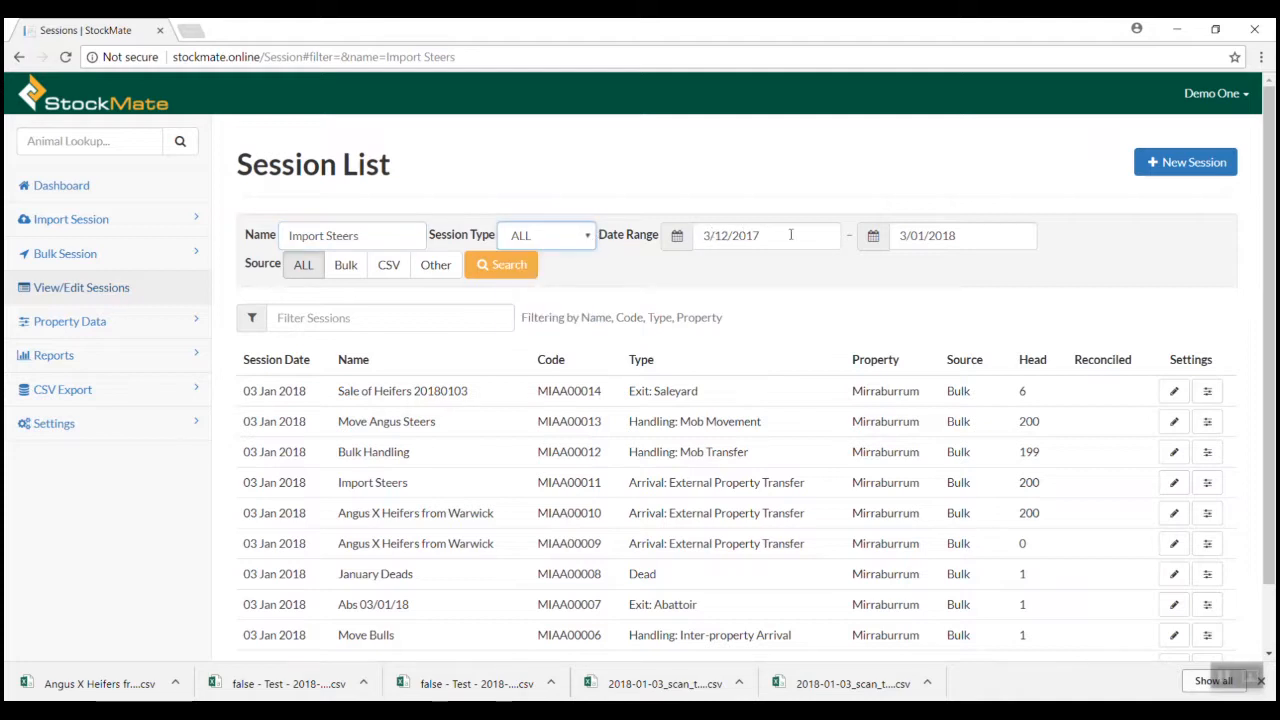
left_click(726, 235)
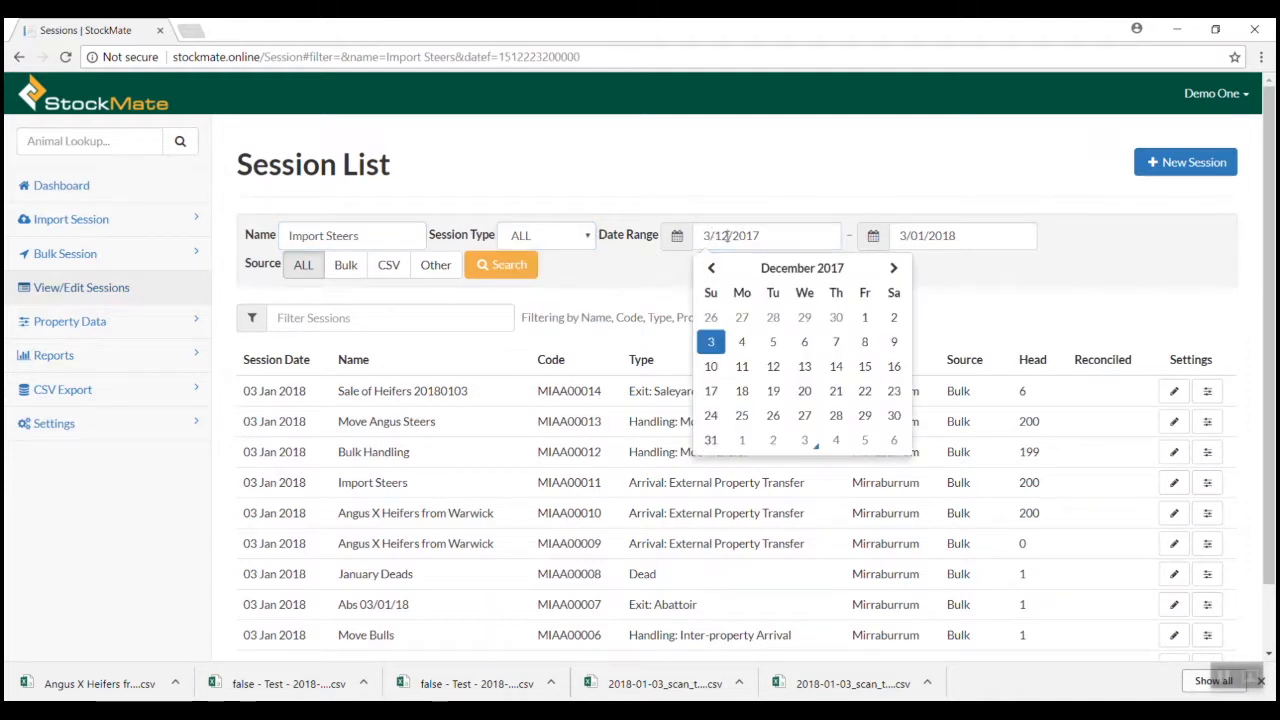
left_click(805, 392)
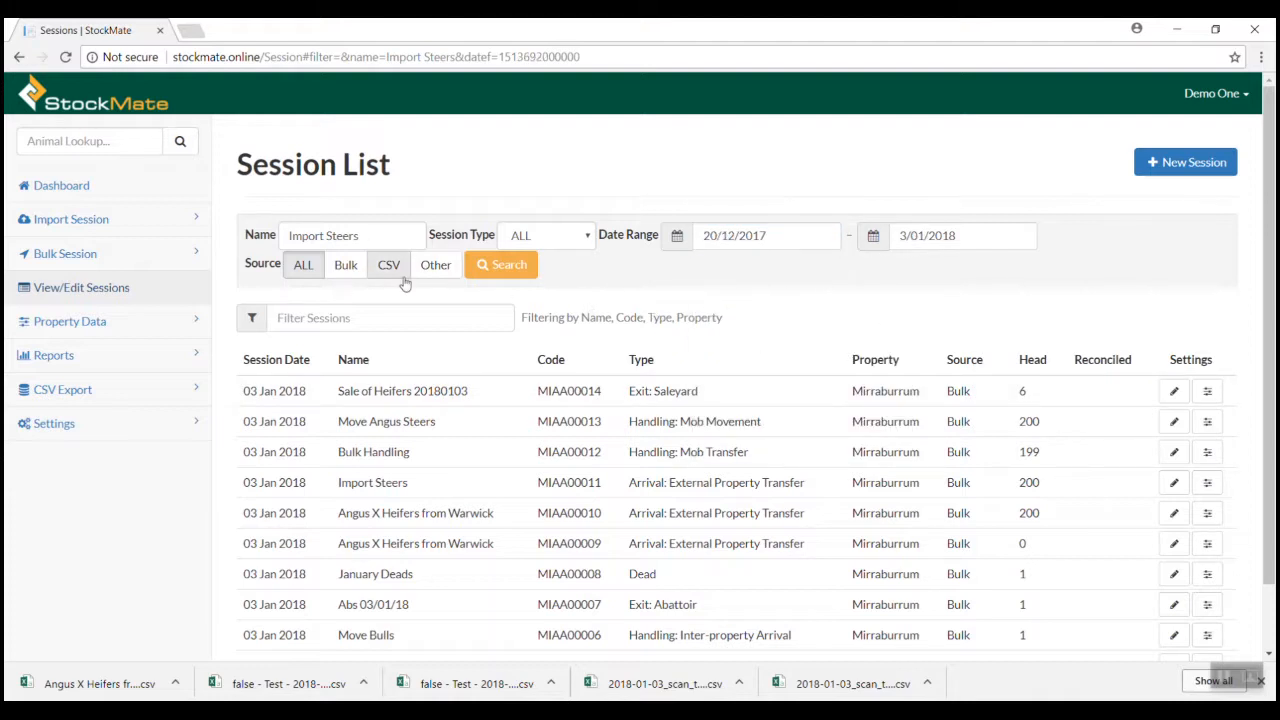
left_click(503, 265)
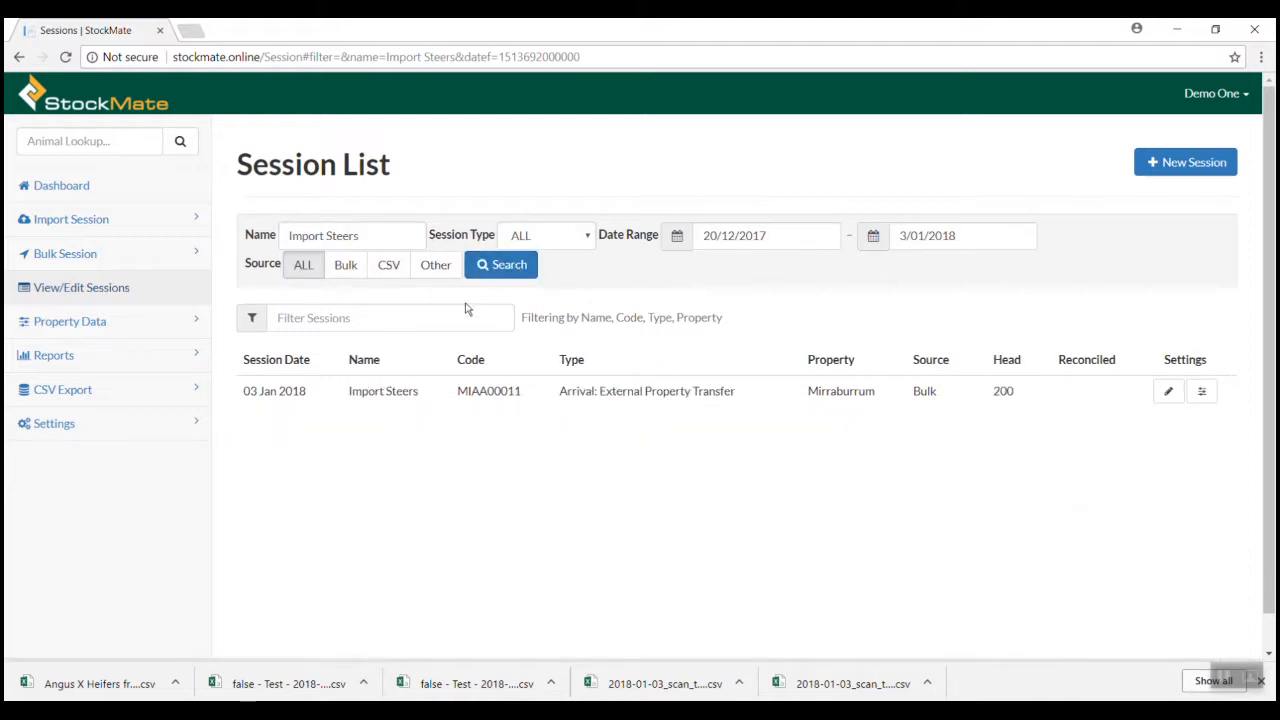
- Open the Import Steers session, view the details of the flagged animal with visual tag 1330, and close them
left_click(409, 396)
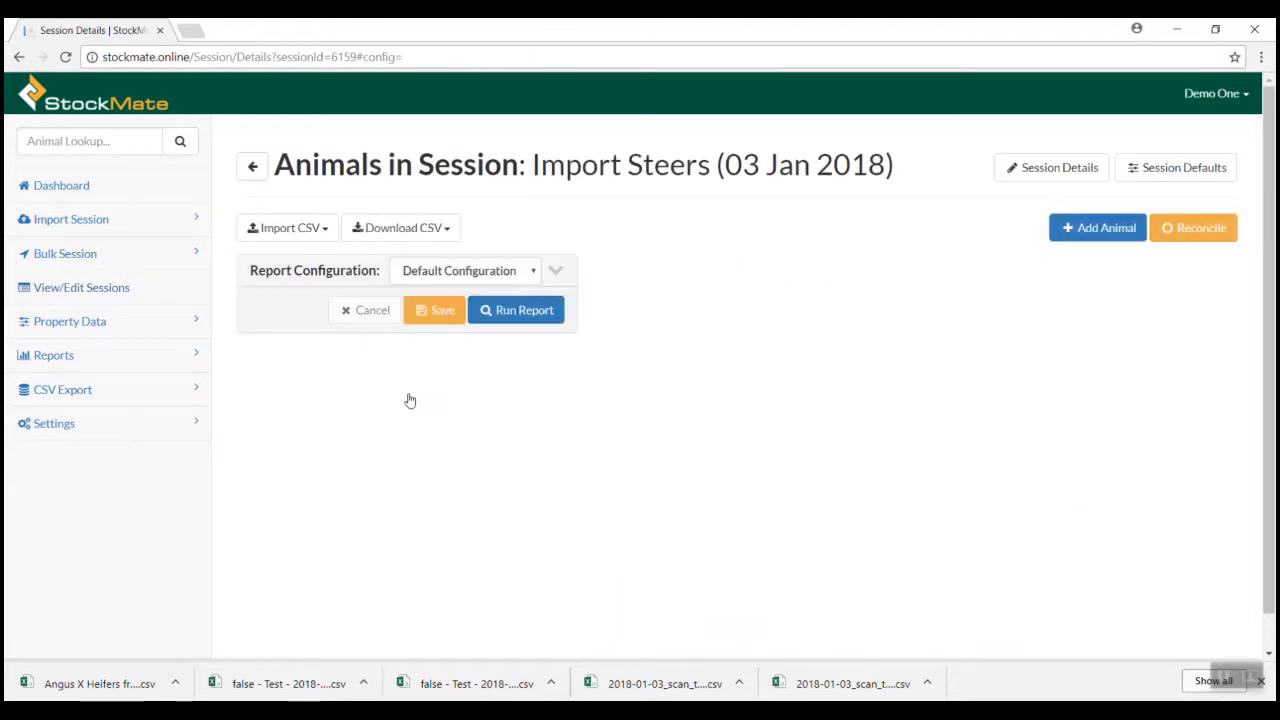
scroll(409, 398, "down", 1)
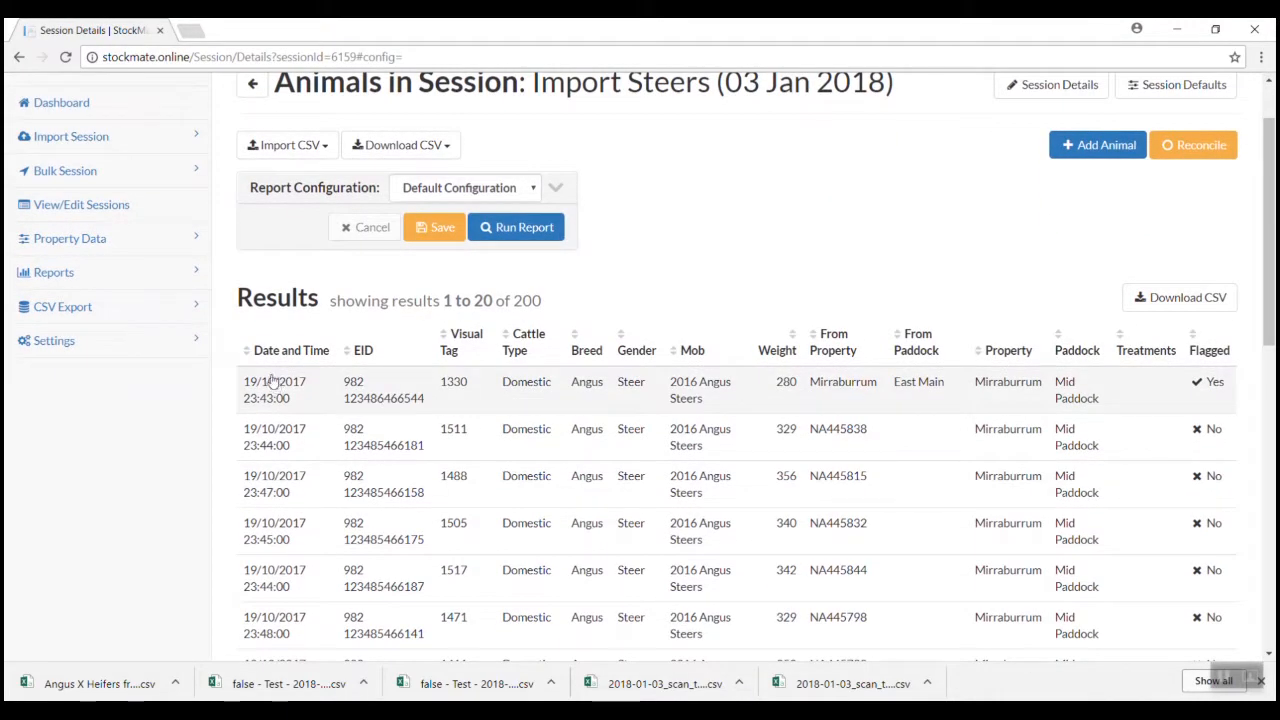
left_click(350, 402)
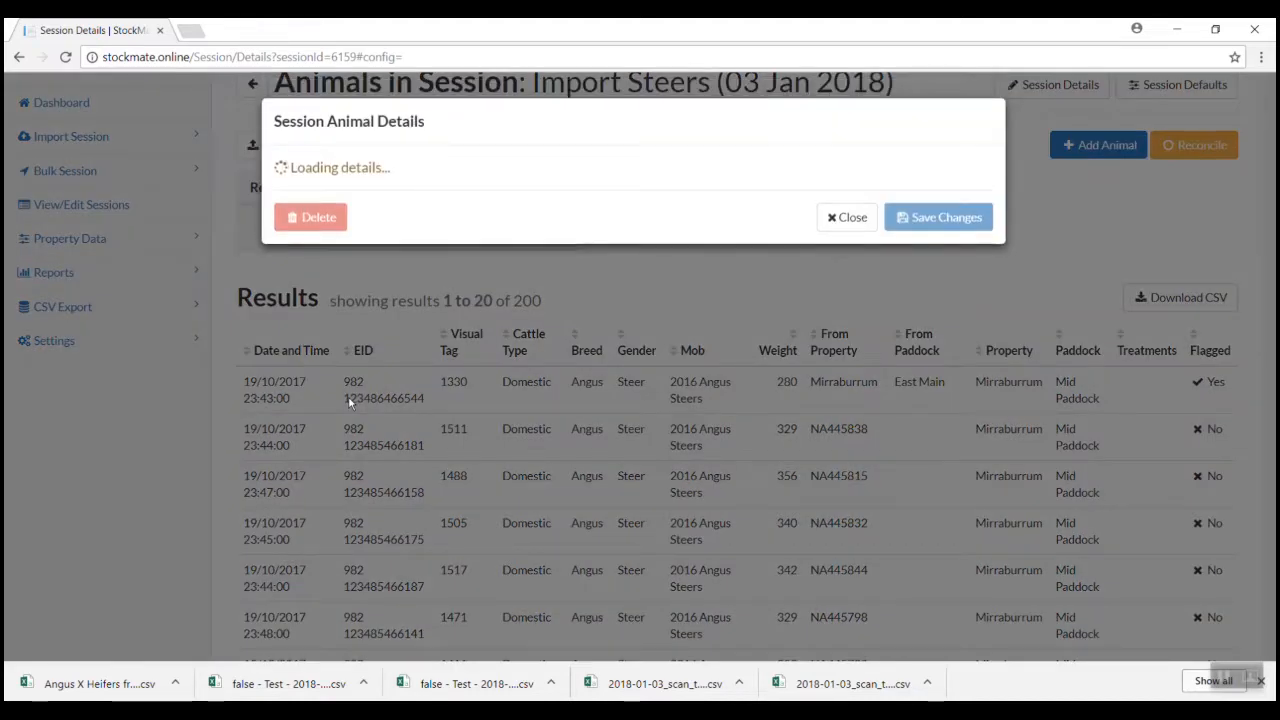
scroll(612, 296, "down", 2)
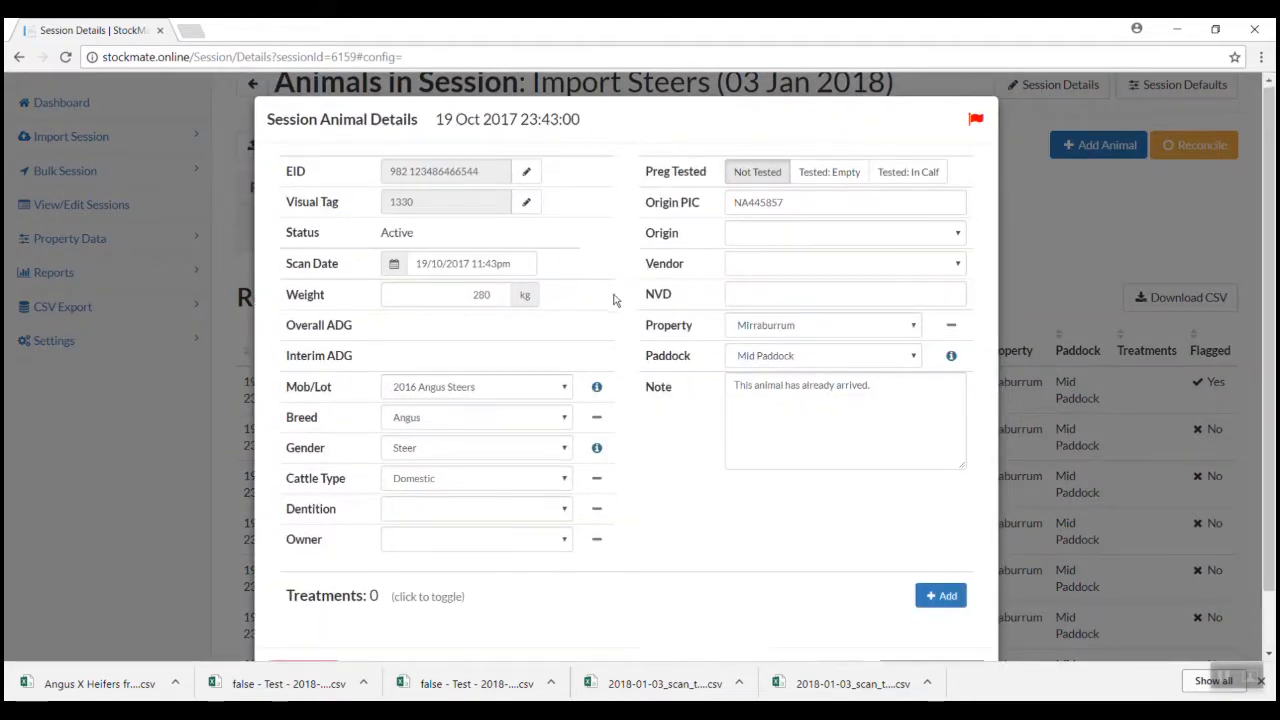
left_click(846, 609)
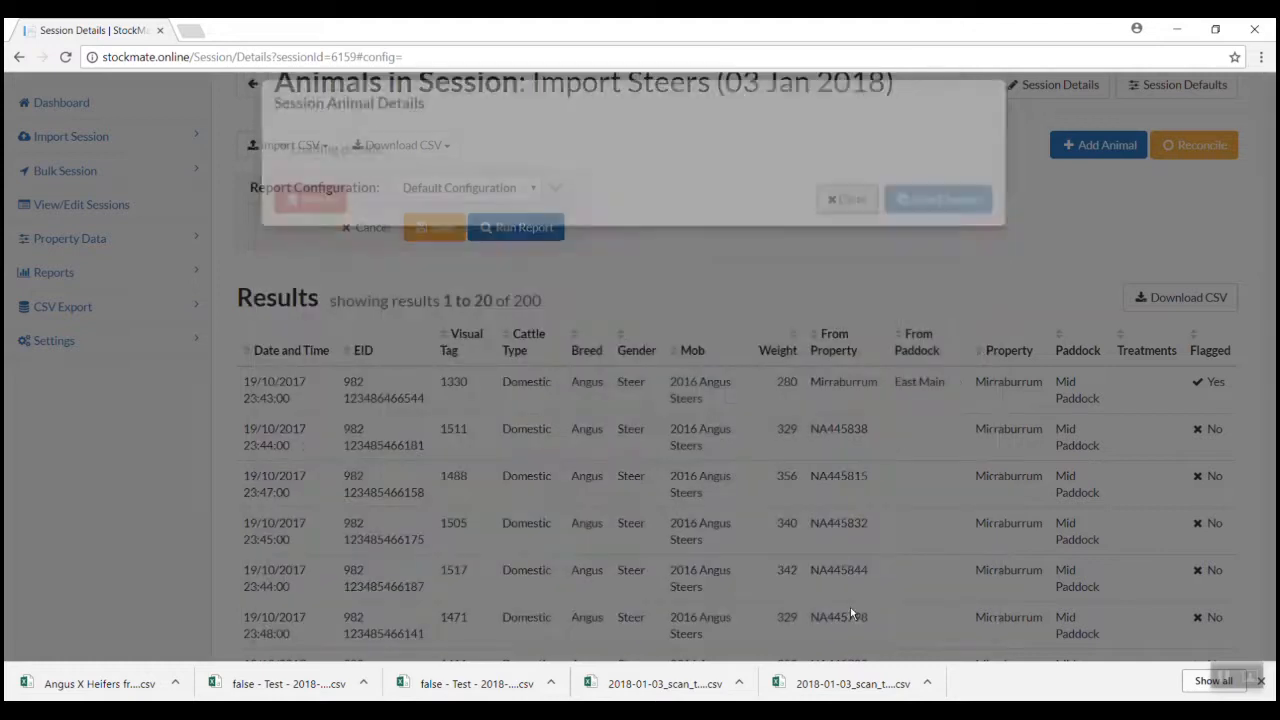